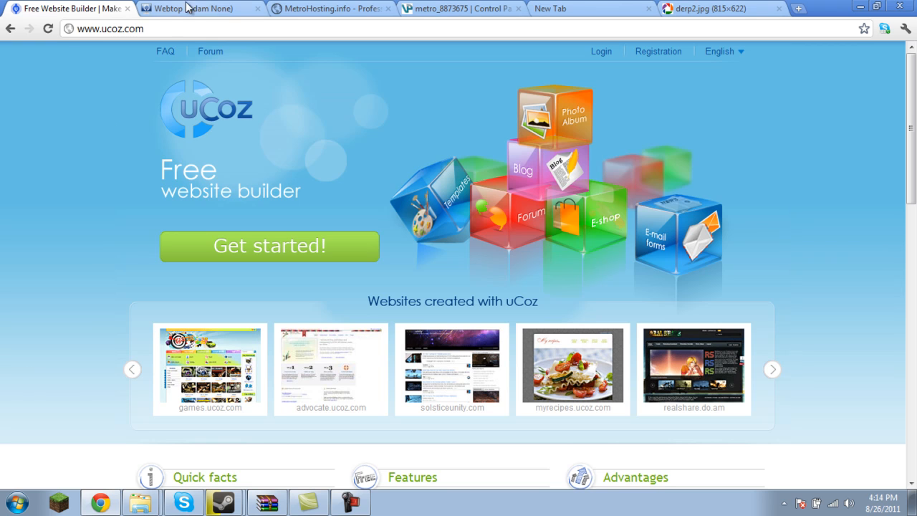
# Browse the uCoz example sites, then switch to the Webtop tab with the New website form.
pyautogui.moveTo(145, 29); pyautogui.dragTo(100, 28)
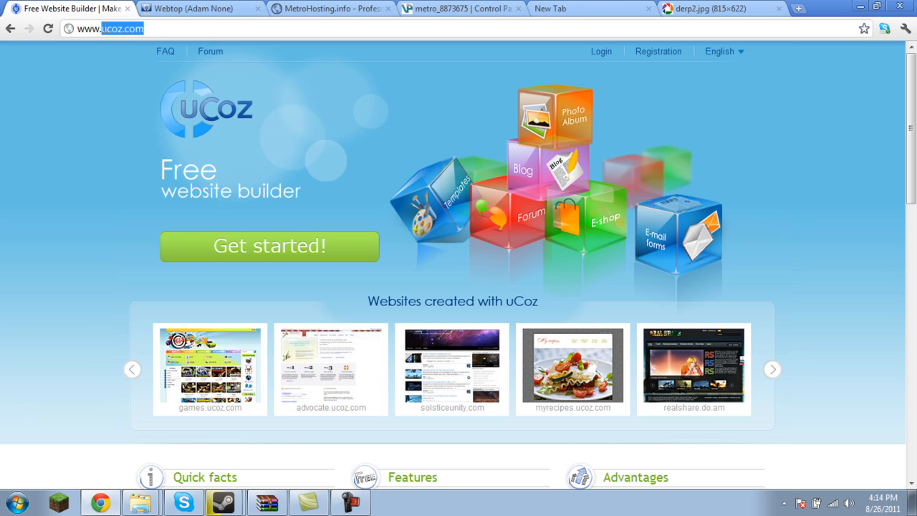
pyautogui.click(109, 30)
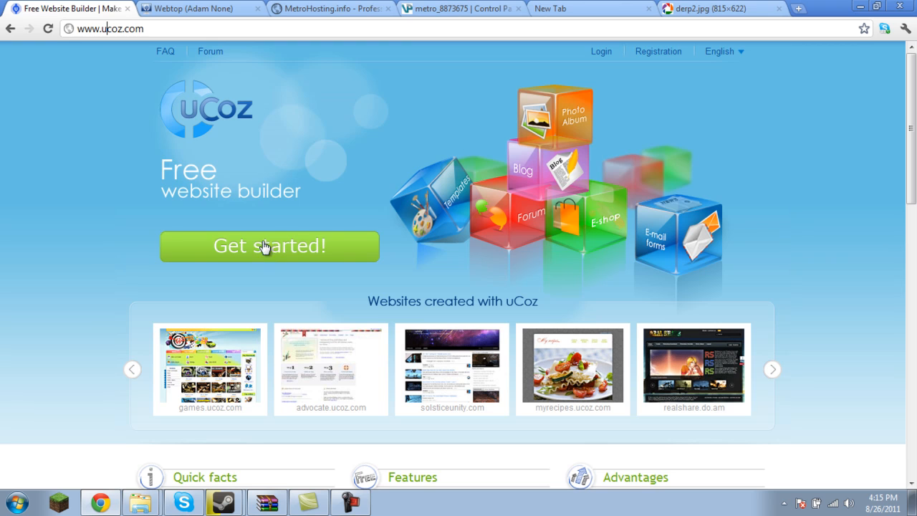
pyautogui.click(772, 369)
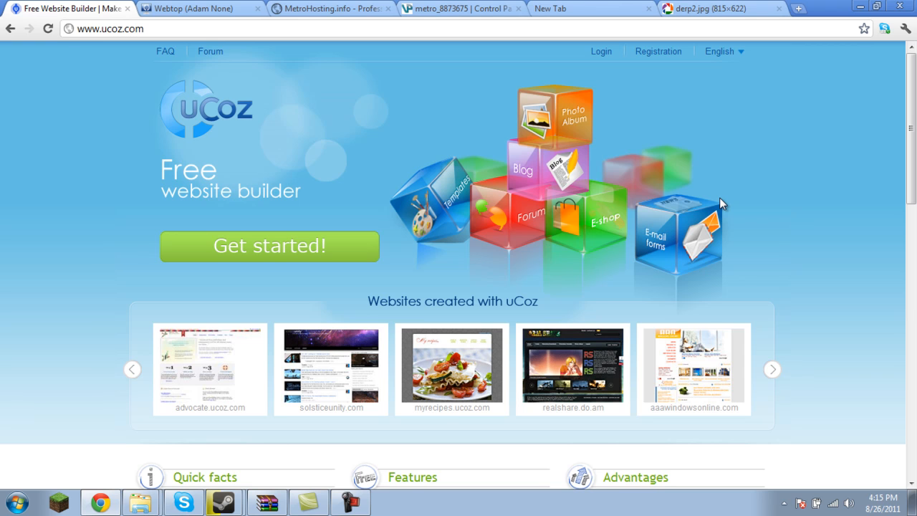
pyautogui.click(215, 9)
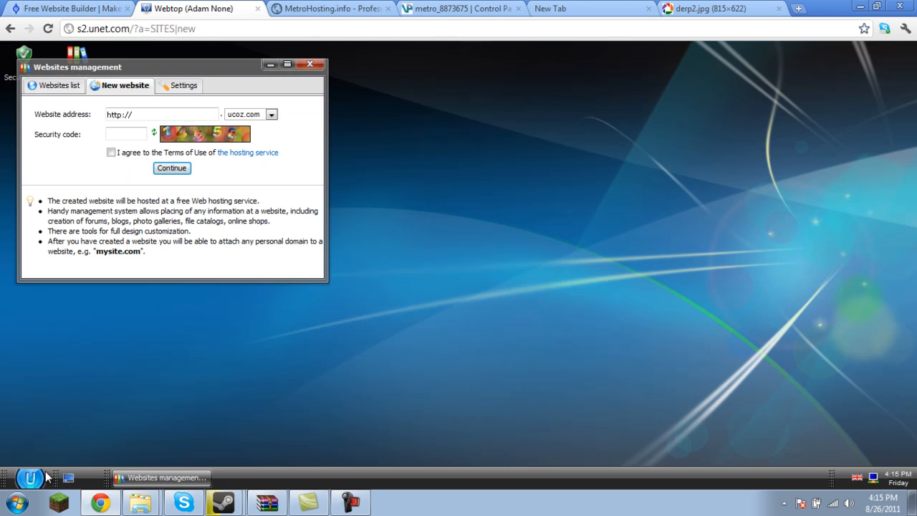
pyautogui.moveTo(152, 68); pyautogui.dragTo(409, 82)
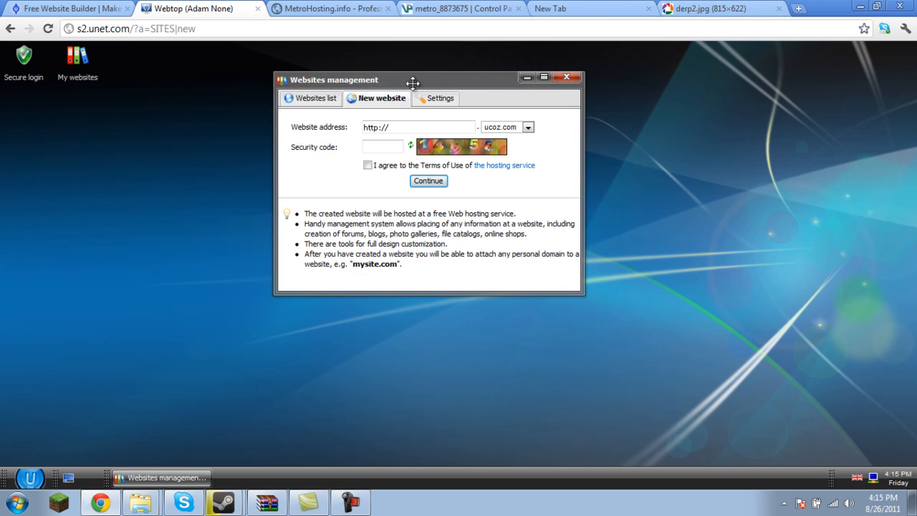
pyautogui.click(443, 126)
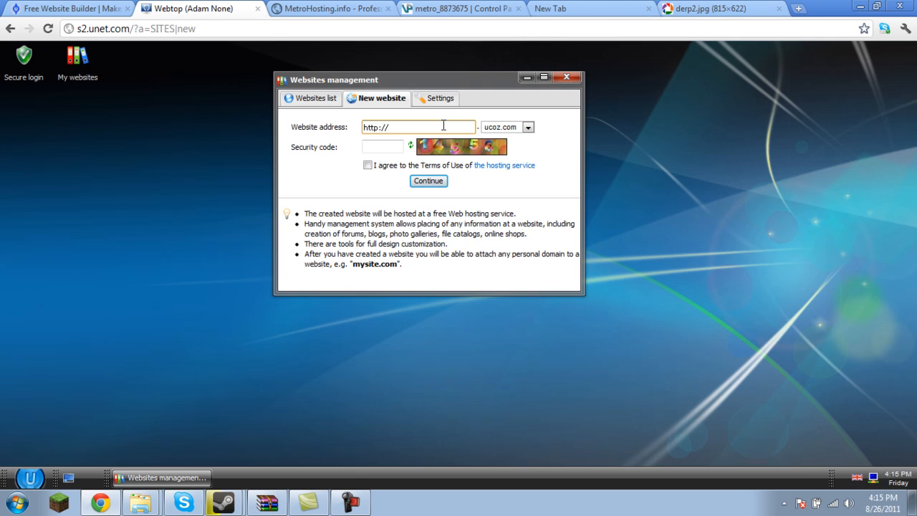
pyautogui.write('effectsdude7')
pyautogui.press('BackSpace')
pyautogui.click(368, 148)
pyautogui.write('1')
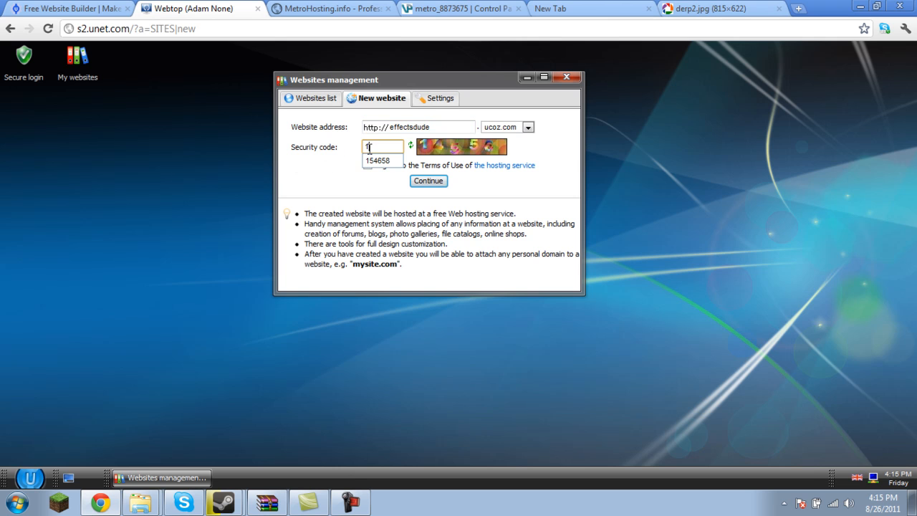
pyautogui.write('4')
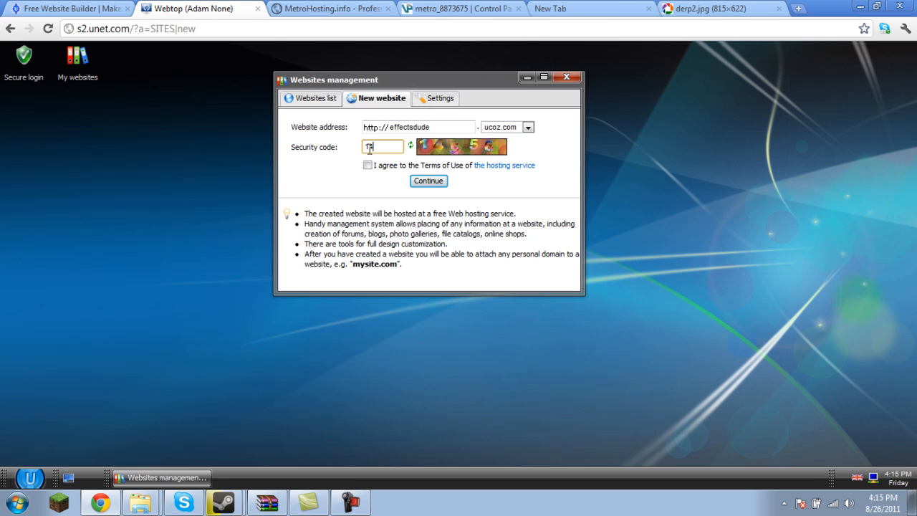
pyautogui.write('556')
# Accept the hosting terms and submit the form, entering the requested password when prompted.
pyautogui.click(367, 165)
pyautogui.click(443, 185)
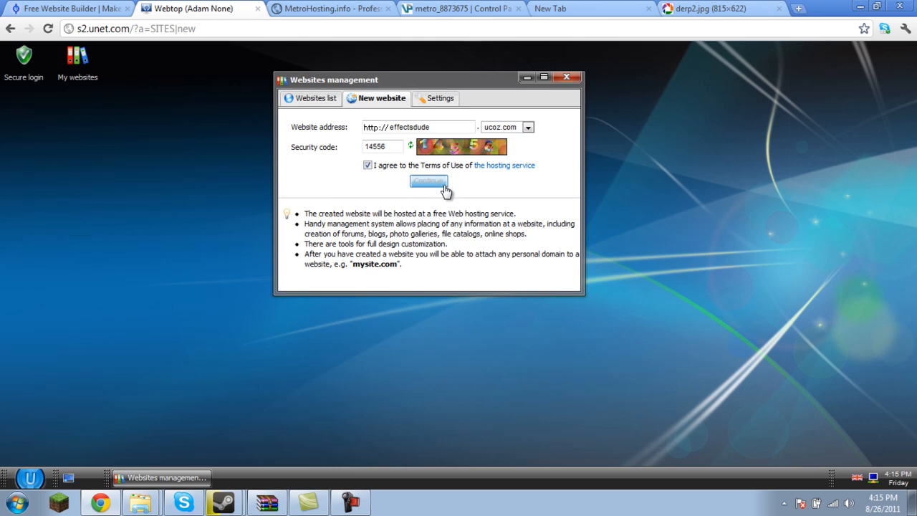
pyautogui.click(440, 262)
pyautogui.write('*********')
pyautogui.press('Return')
# Resubmit the new-website form, retrying the security code with 5054z.
pyautogui.click(428, 180)
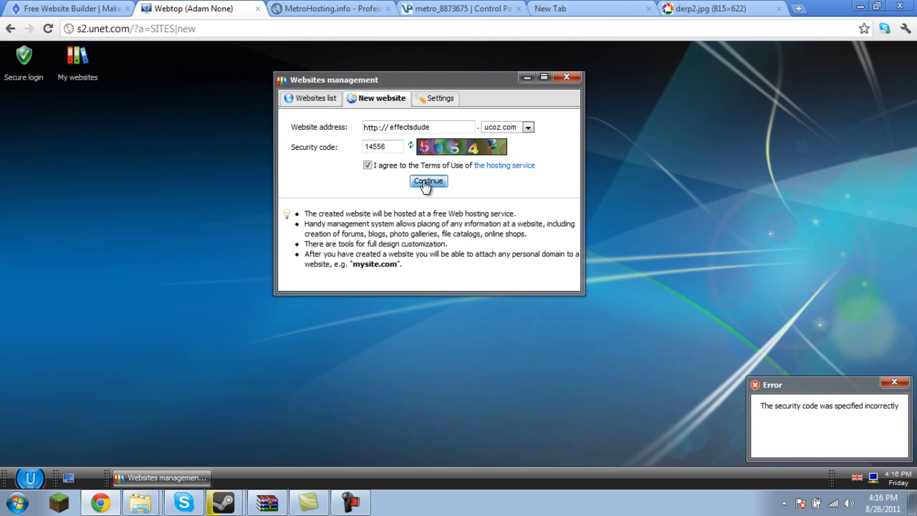
pyautogui.moveTo(394, 149); pyautogui.dragTo(338, 144)
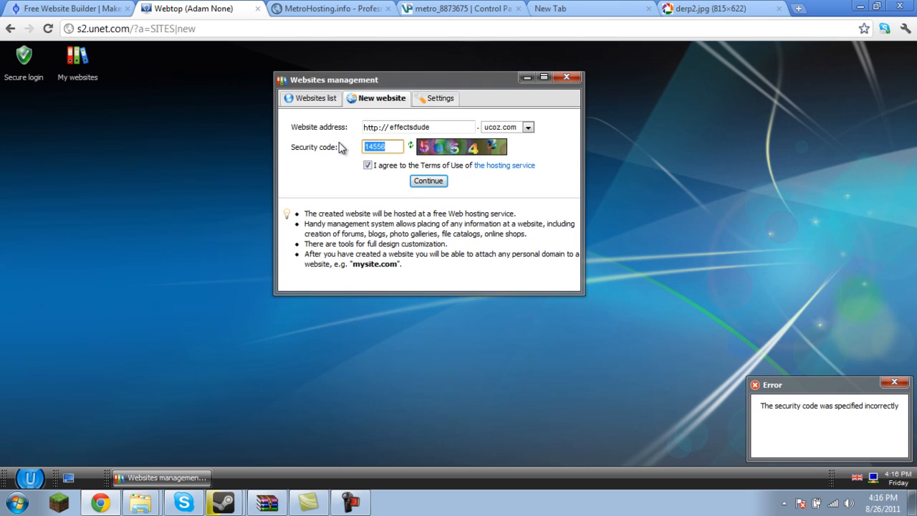
pyautogui.write('5054')
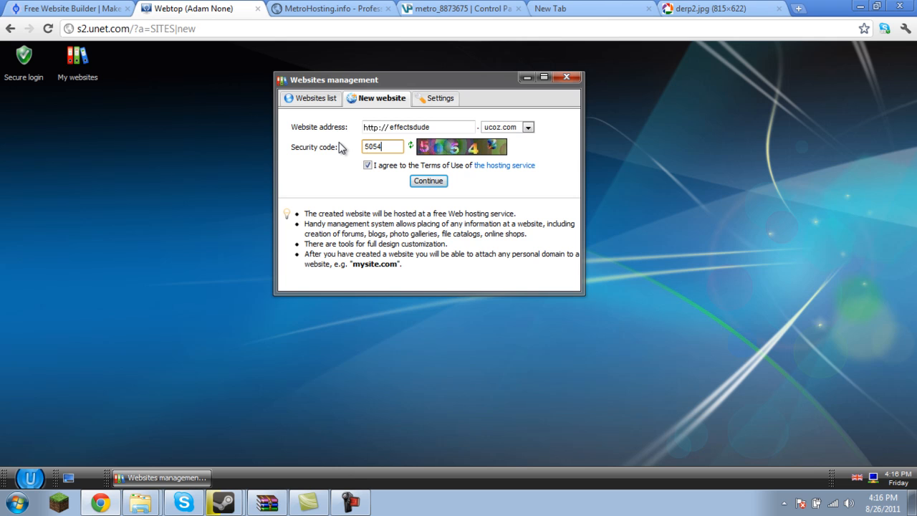
pyautogui.write('z')
pyautogui.click(428, 181)
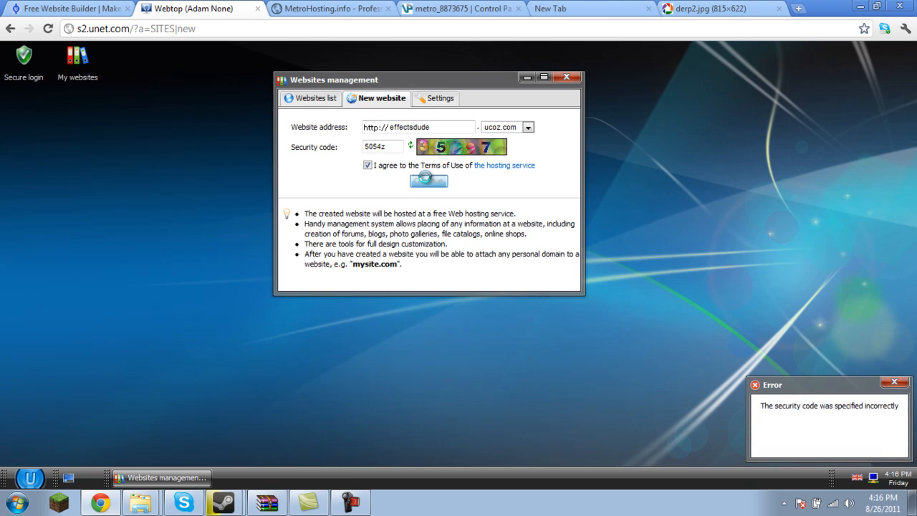
pyautogui.click(398, 147)
pyautogui.doubleClick(398, 148)
pyautogui.write('35')
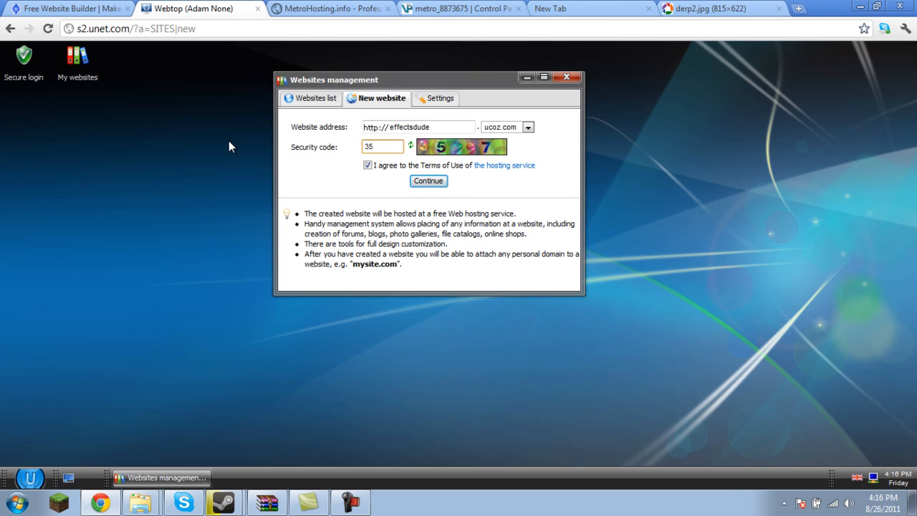
# Refresh the captcha image and submit the new code 06084 to create effectsdude.ucoz.com.
pyautogui.click(411, 146)
pyautogui.moveTo(382, 149); pyautogui.dragTo(251, 135)
pyautogui.write('37')
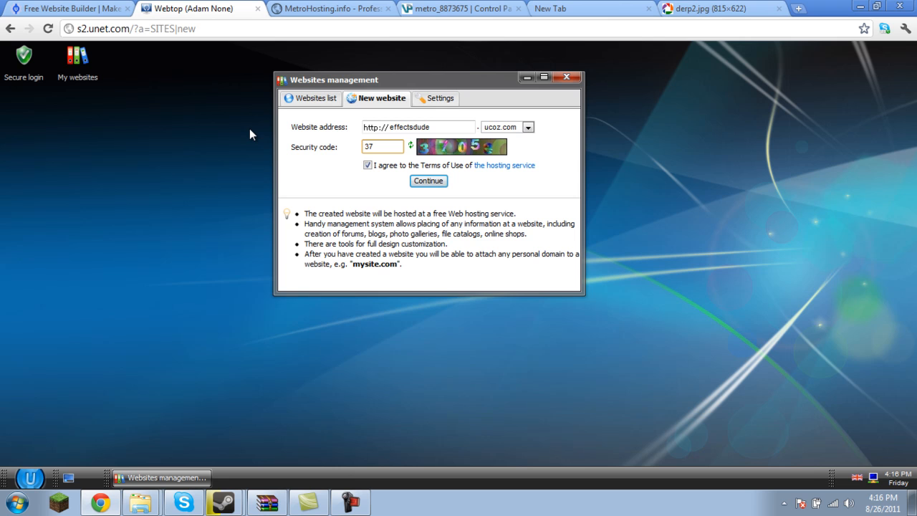
pyautogui.write('05')
pyautogui.click(411, 146)
pyautogui.moveTo(385, 150); pyautogui.dragTo(319, 161)
pyautogui.write('06')
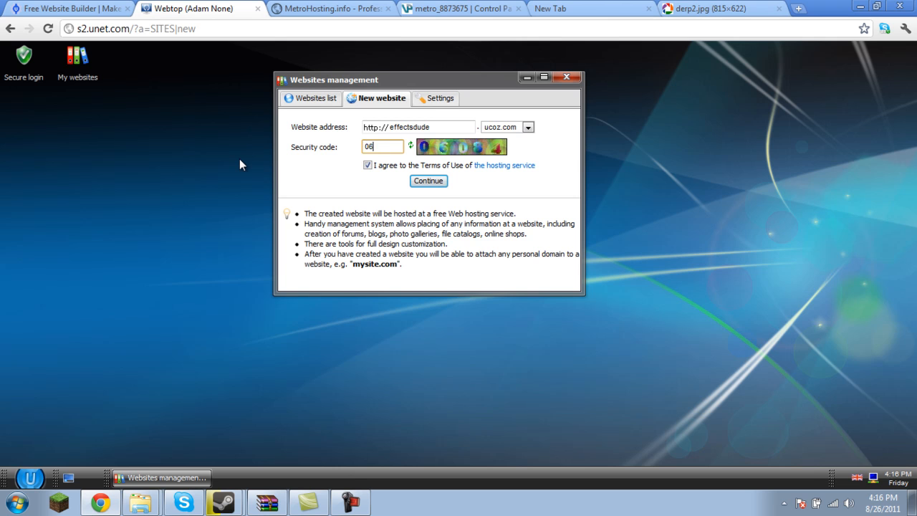
pyautogui.write('084')
pyautogui.click(421, 182)
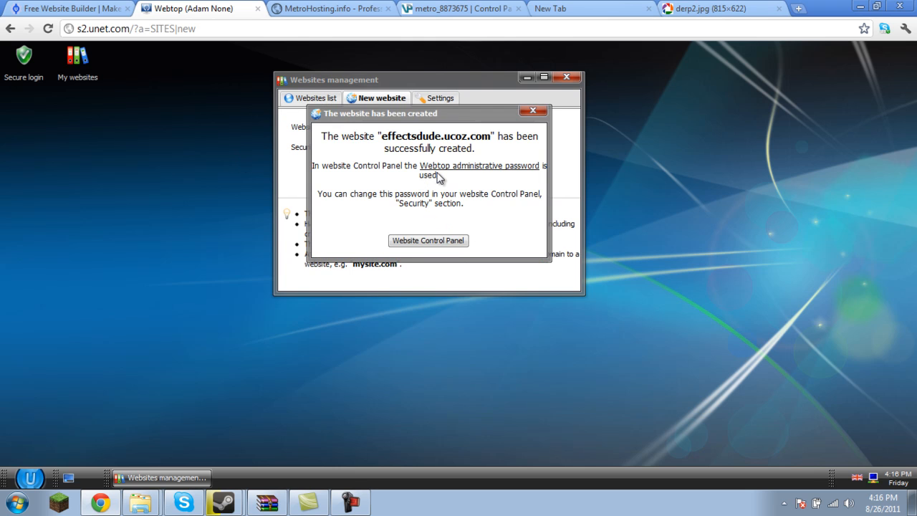
# Open the new website's Control Panel from the success dialog.
pyautogui.click(423, 242)
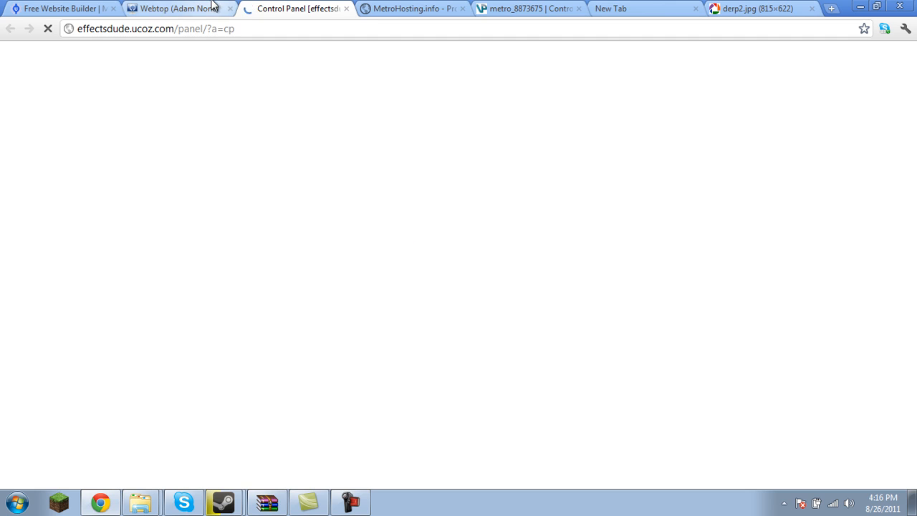
pyautogui.click(179, 8)
pyautogui.click(313, 7)
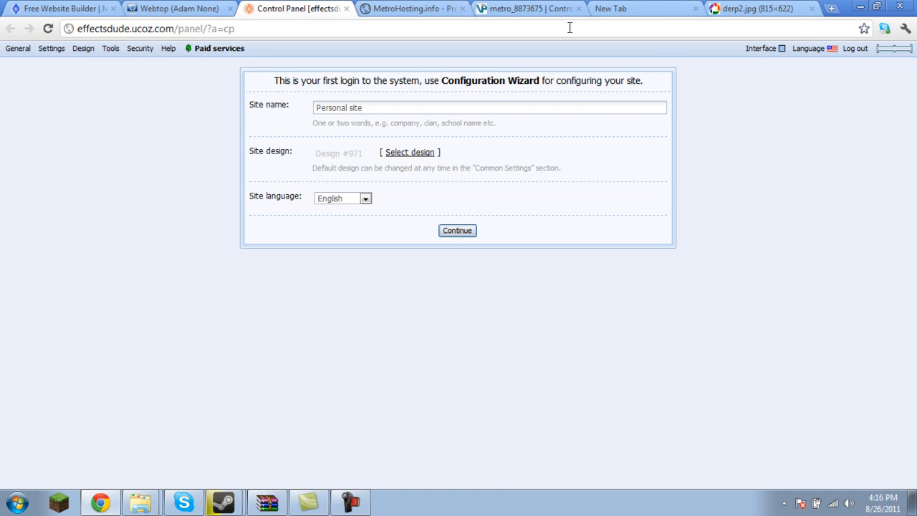
# Visit effectsdude.ucoz.com in another tab to see its not-configured page.
pyautogui.click(786, 7)
pyautogui.click(691, 27)
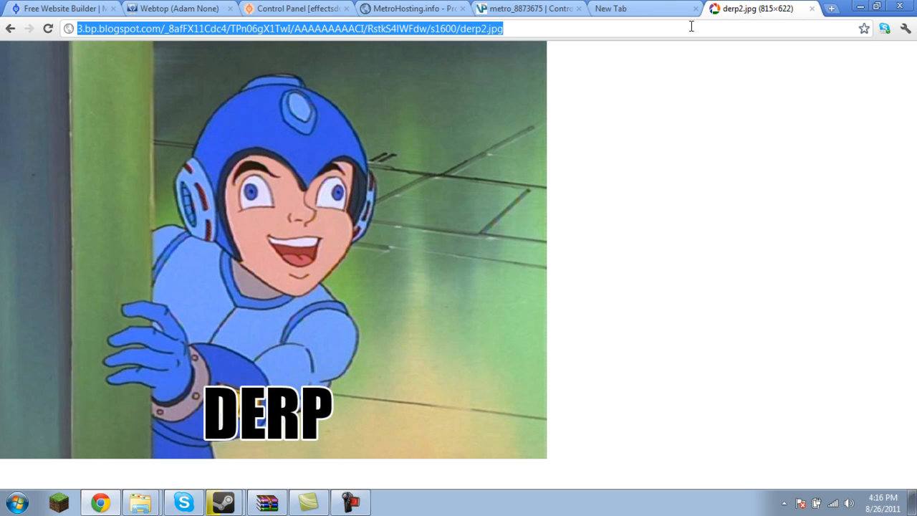
pyautogui.write('effectsd')
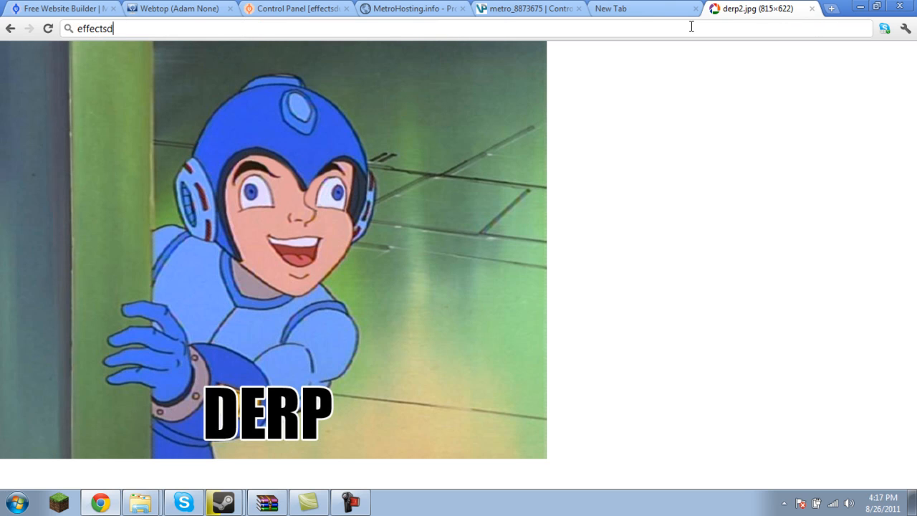
pyautogui.write('ude.ucoz.com')
pyautogui.press('Return')
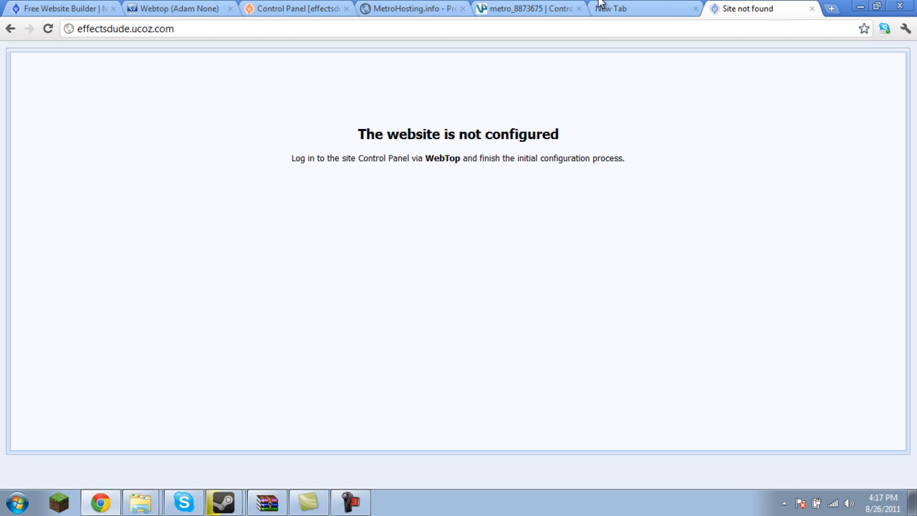
pyautogui.click(191, 7)
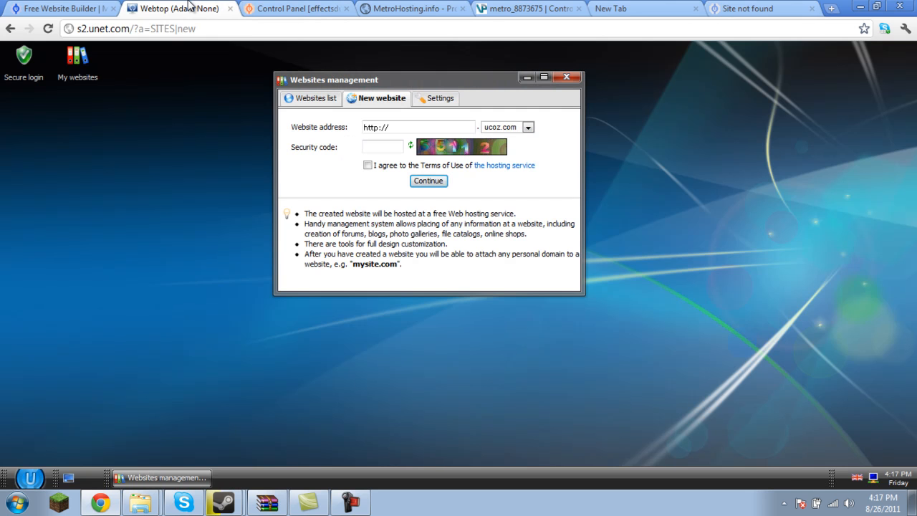
# In the Configuration Wizard, name the site Effectsdude79 and choose Design #797.
pyautogui.click(289, 7)
pyautogui.click(370, 108)
pyautogui.write('Effectsdude79')
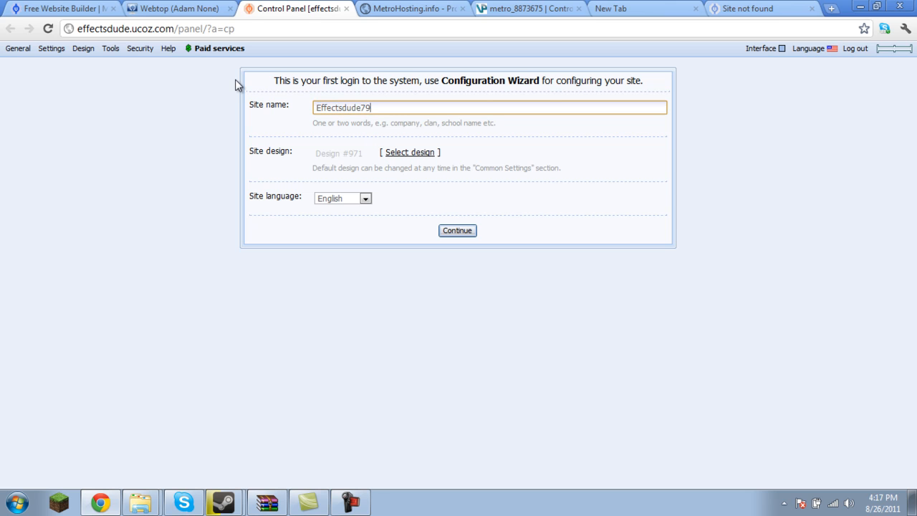
pyautogui.click(398, 152)
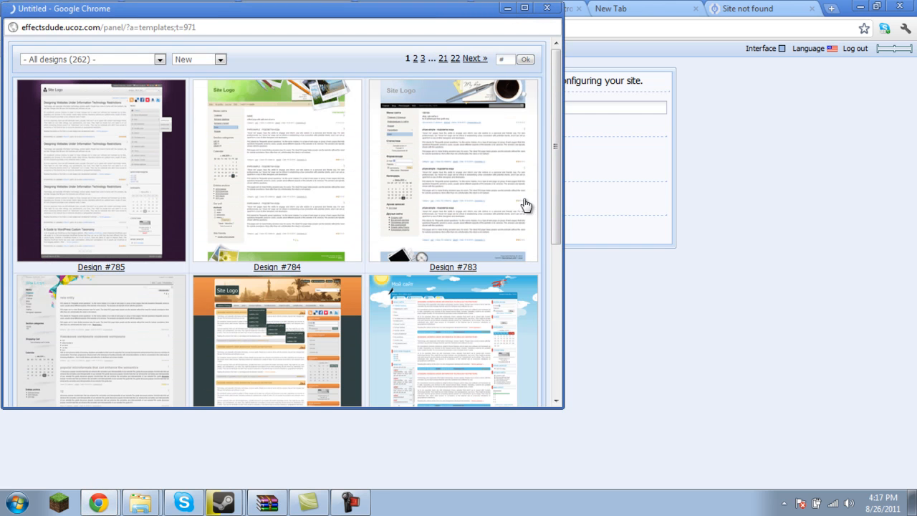
pyautogui.moveTo(558, 88); pyautogui.dragTo(536, 251)
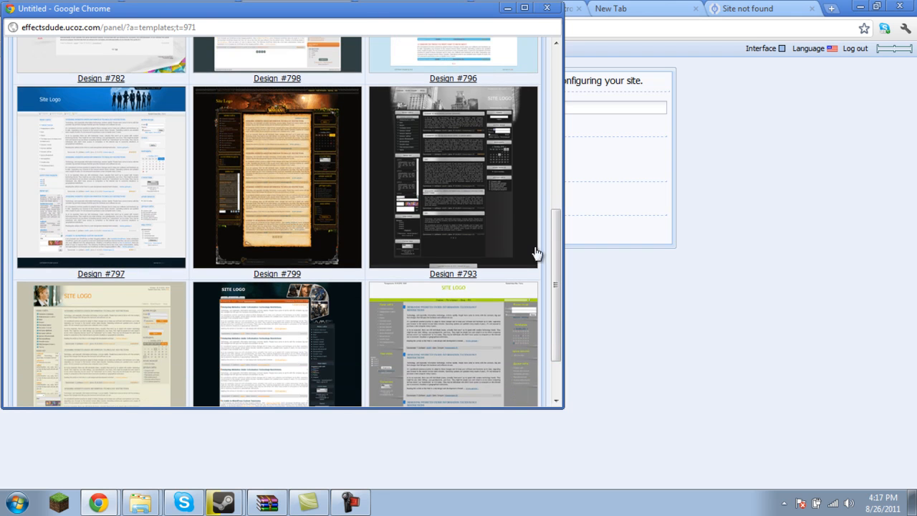
pyautogui.click(99, 274)
pyautogui.click(477, 266)
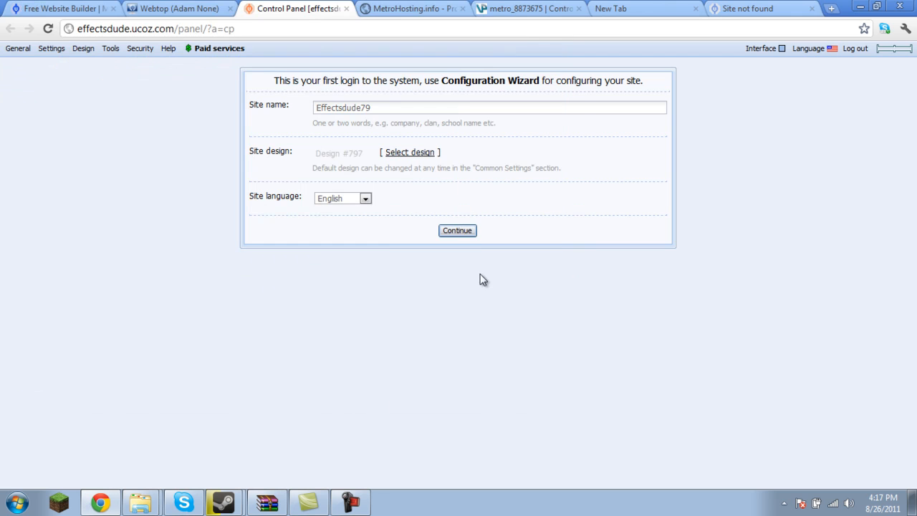
# Keep English as the site language and confirm the Page Editor and Forum modules.
pyautogui.click(339, 194)
pyautogui.click(433, 178)
pyautogui.click(467, 232)
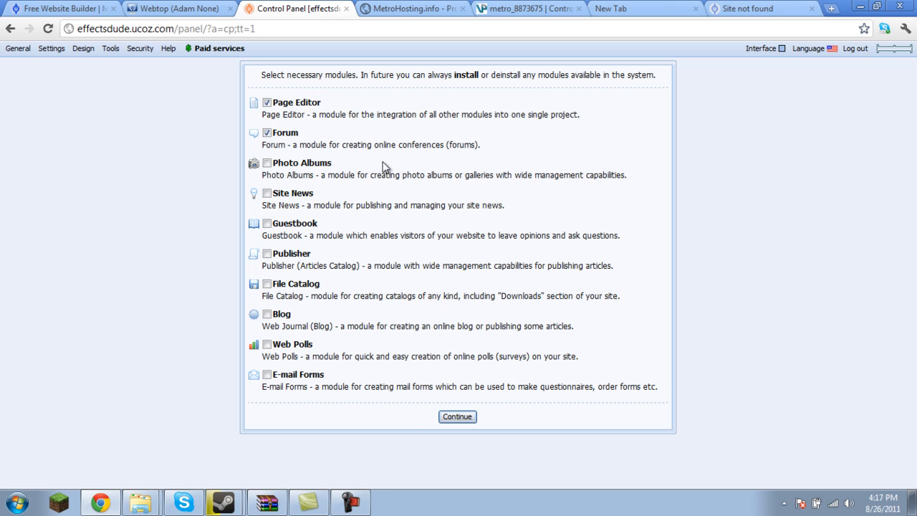
pyautogui.click(447, 422)
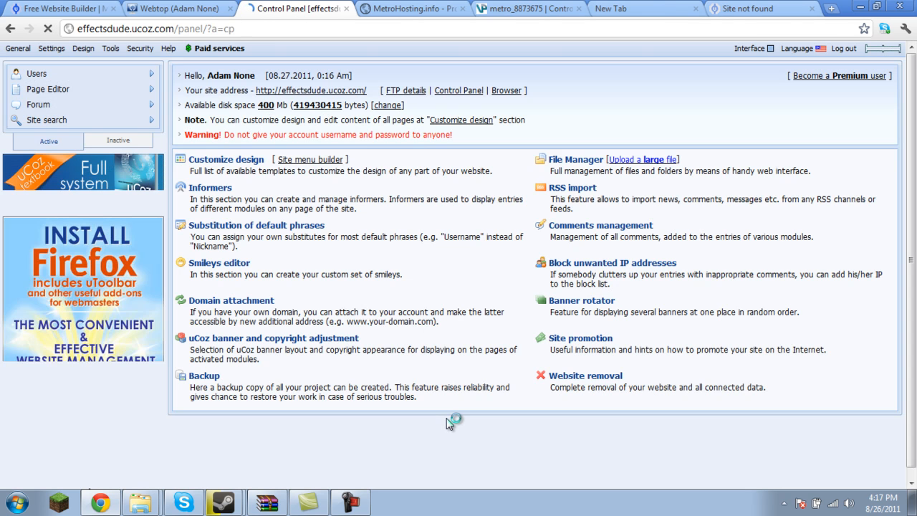
# Open the Page Editor section and reload the live site to check it.
pyautogui.click(95, 89)
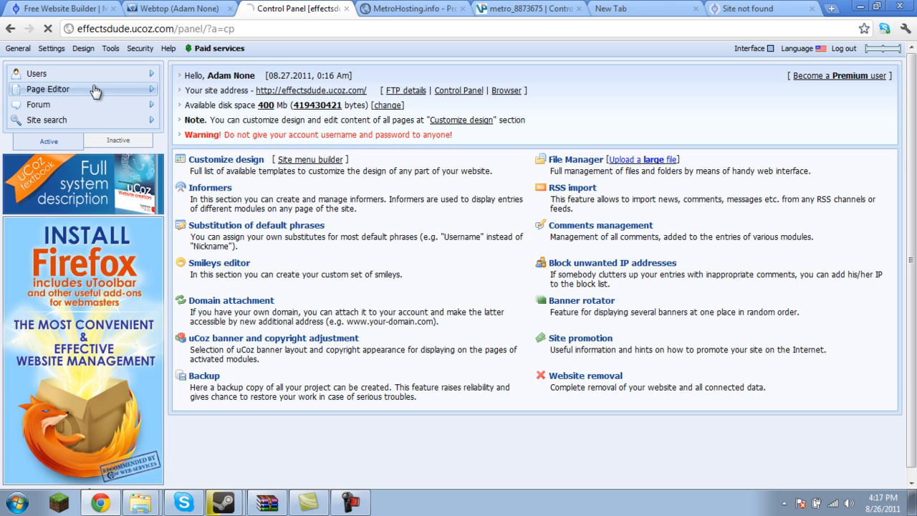
pyautogui.click(719, 7)
pyautogui.click(48, 28)
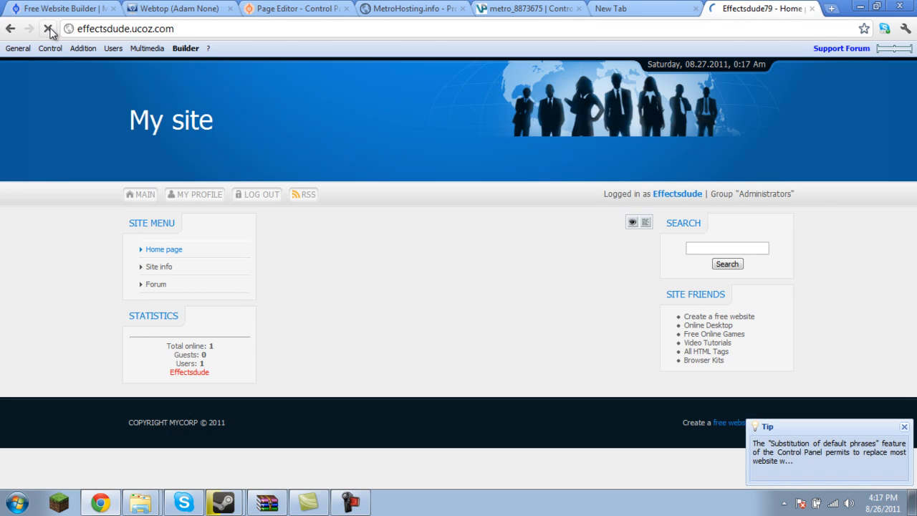
pyautogui.click(180, 10)
pyautogui.click(294, 9)
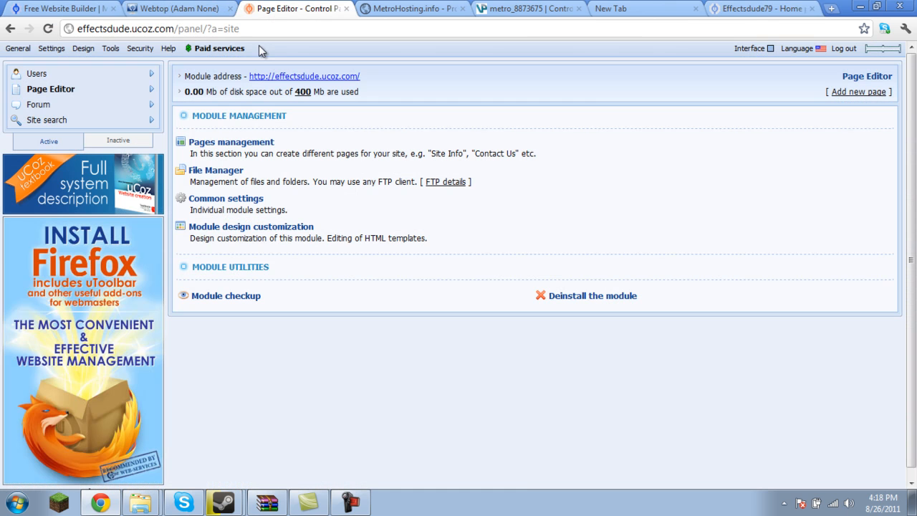
# In Pages management, preview the Home page, then open its content for editing.
pyautogui.click(237, 142)
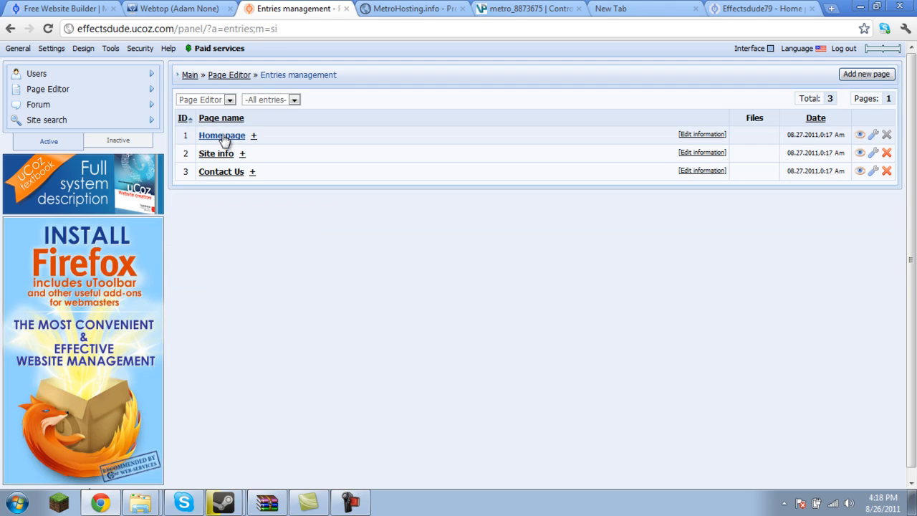
pyautogui.click(225, 136)
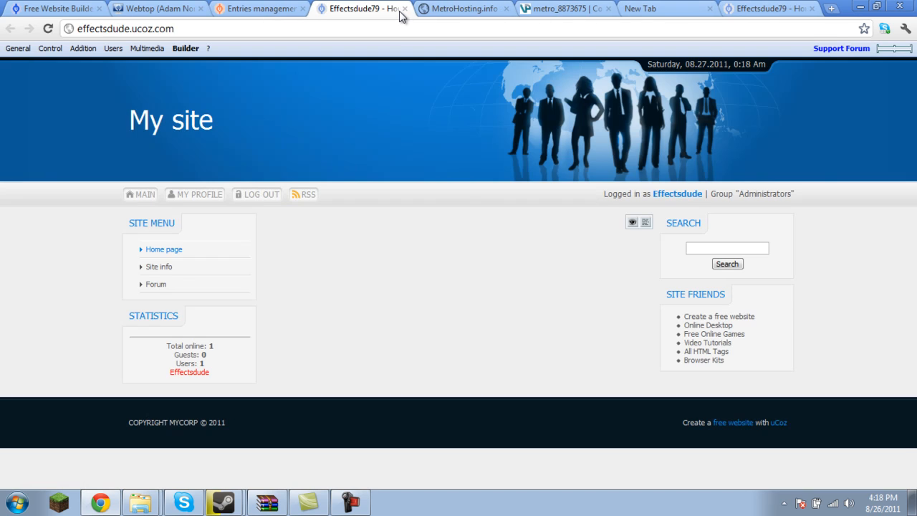
pyautogui.click(405, 9)
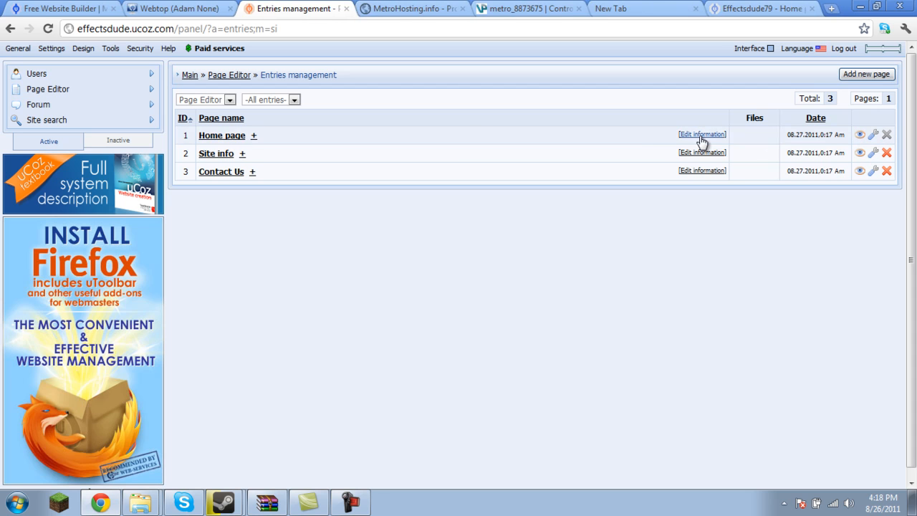
pyautogui.click(702, 134)
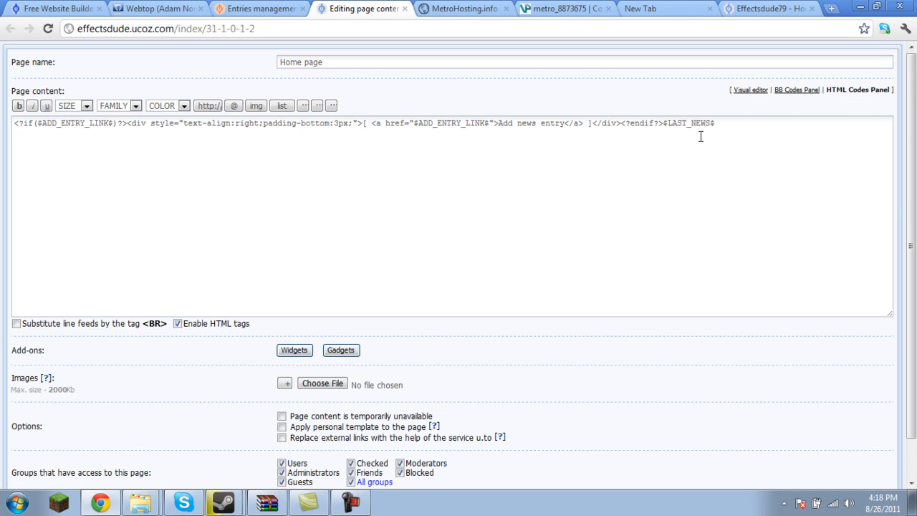
pyautogui.click(764, 7)
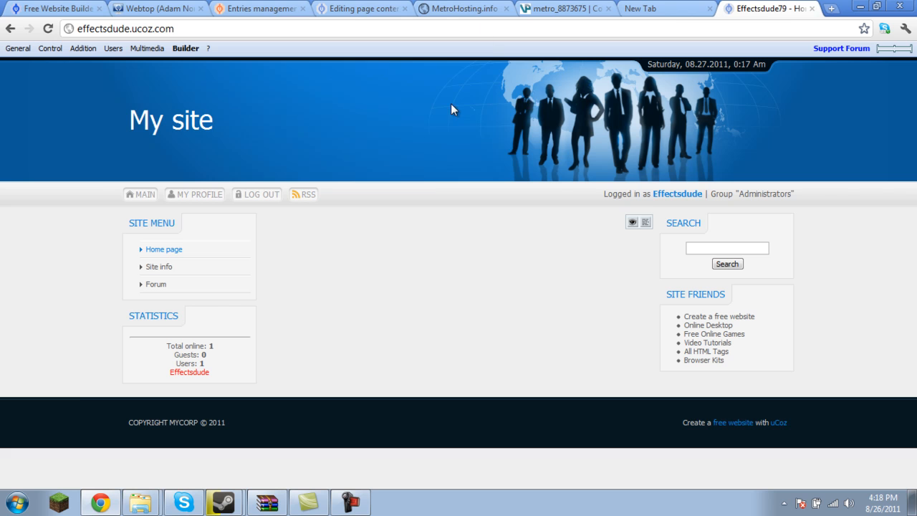
pyautogui.click(261, 8)
# Place the cursor in the Home page content to add 'Hello, this is a test. 123.'.
pyautogui.click(322, 8)
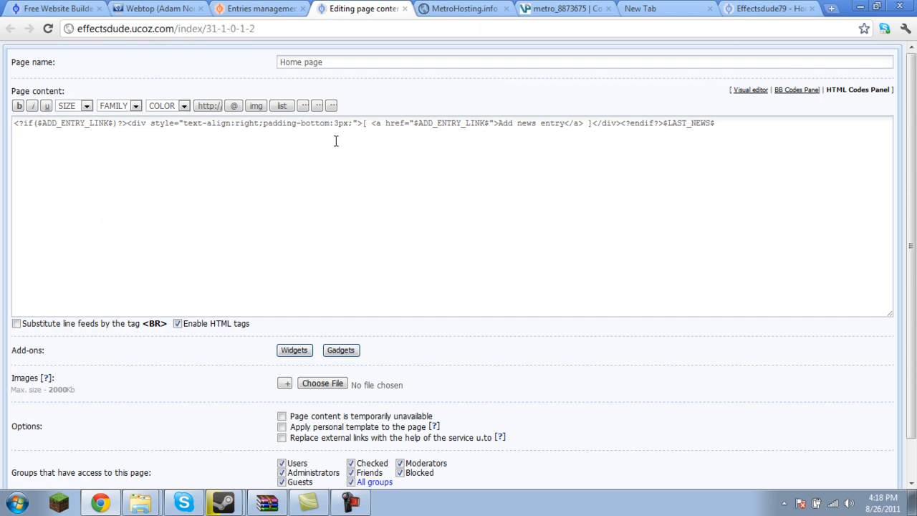
pyautogui.moveTo(339, 134); pyautogui.dragTo(264, 144)
pyautogui.click(515, 191)
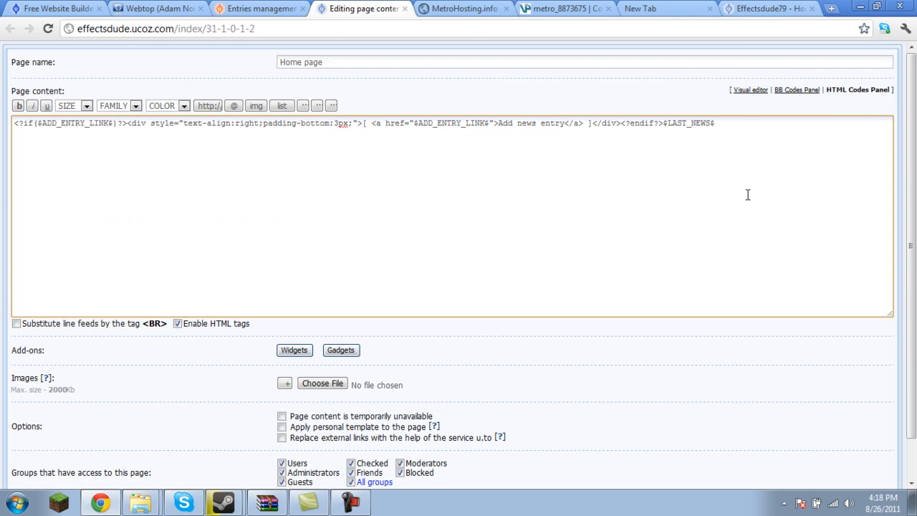
pyautogui.click(751, 6)
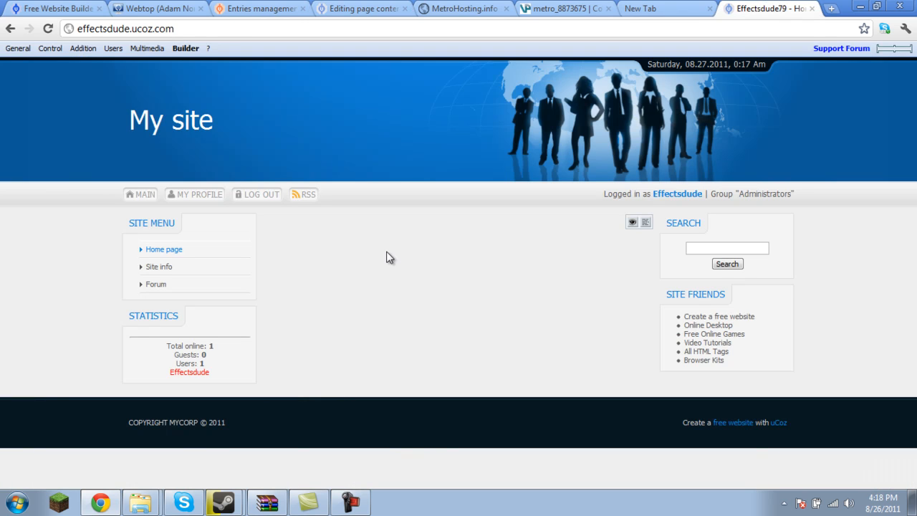
pyautogui.click(353, 8)
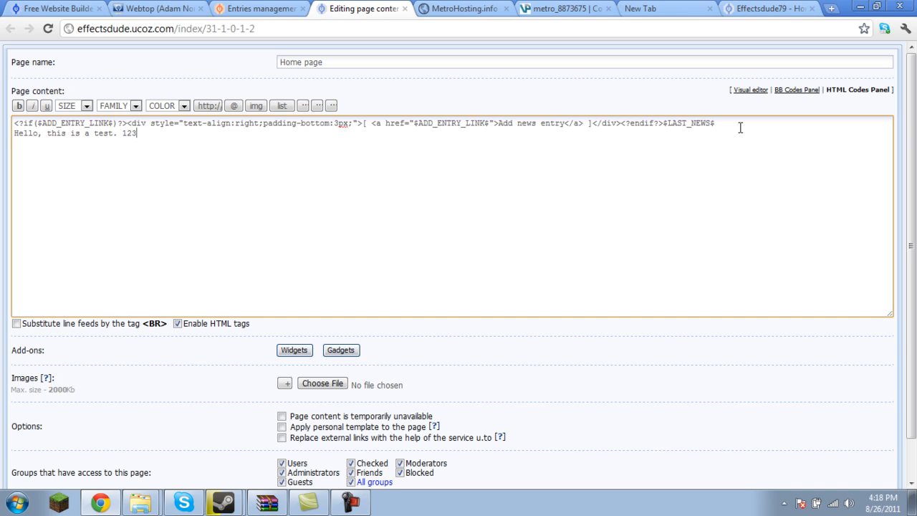
# Save the Home page content and view the updated live homepage.
pyautogui.scroll(-1, 528, 364)
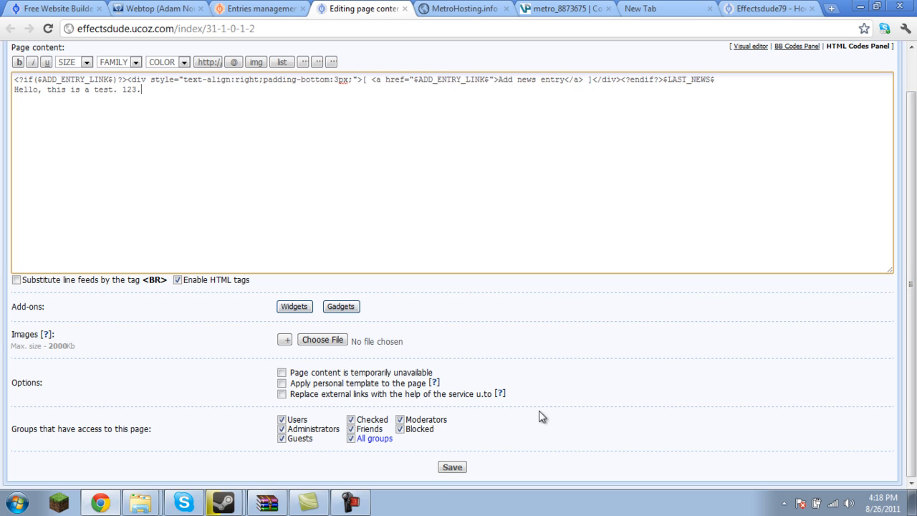
pyautogui.click(451, 468)
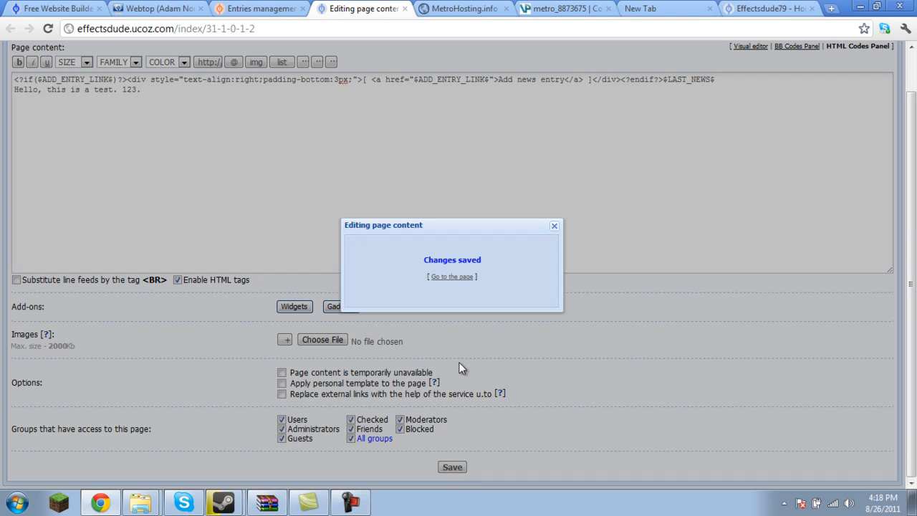
pyautogui.click(770, 9)
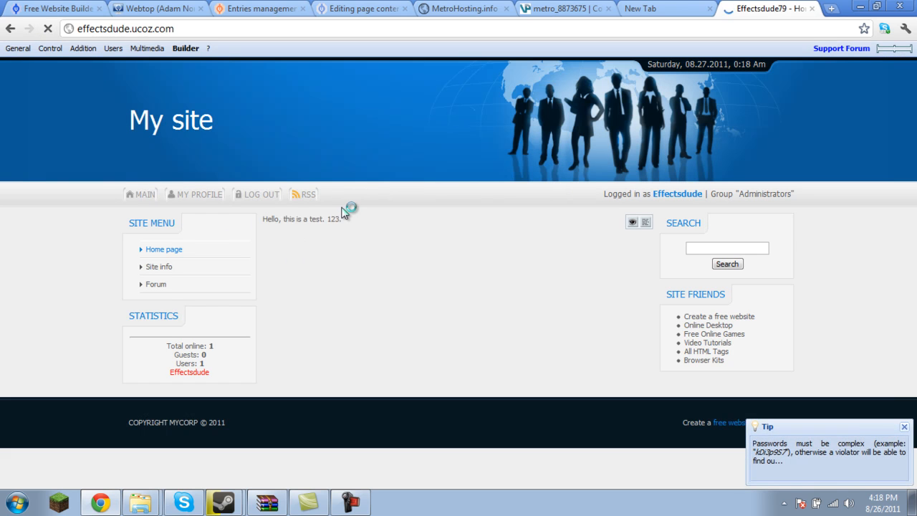
# Check the new test sentence on the live homepage, then open the control panel's main page.
pyautogui.moveTo(348, 219); pyautogui.dragTo(256, 219)
pyautogui.click(277, 220)
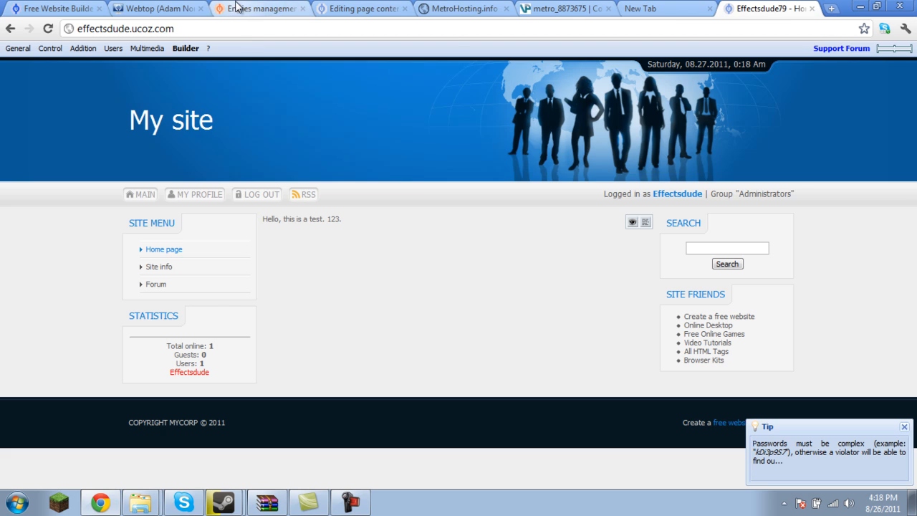
pyautogui.click(162, 8)
pyautogui.click(256, 8)
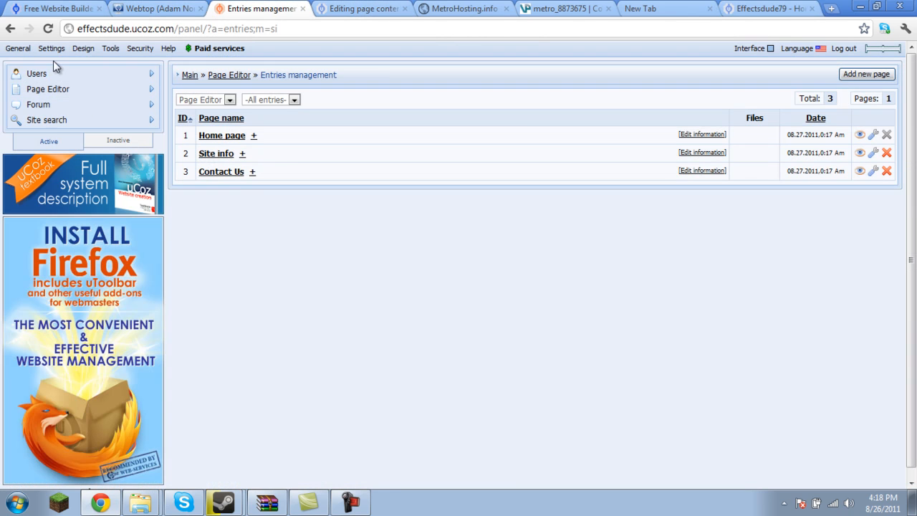
pyautogui.click(20, 63)
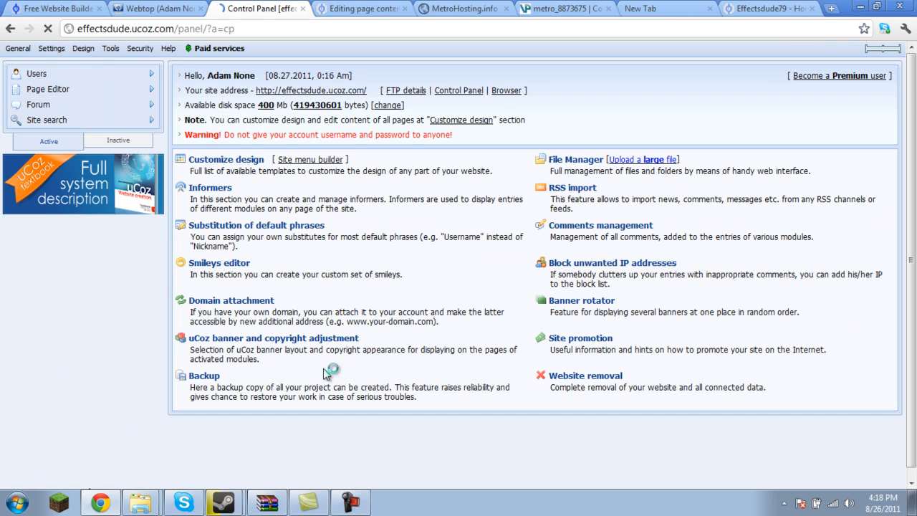
# Open the Customize design section listing the site's templates.
pyautogui.click(776, 7)
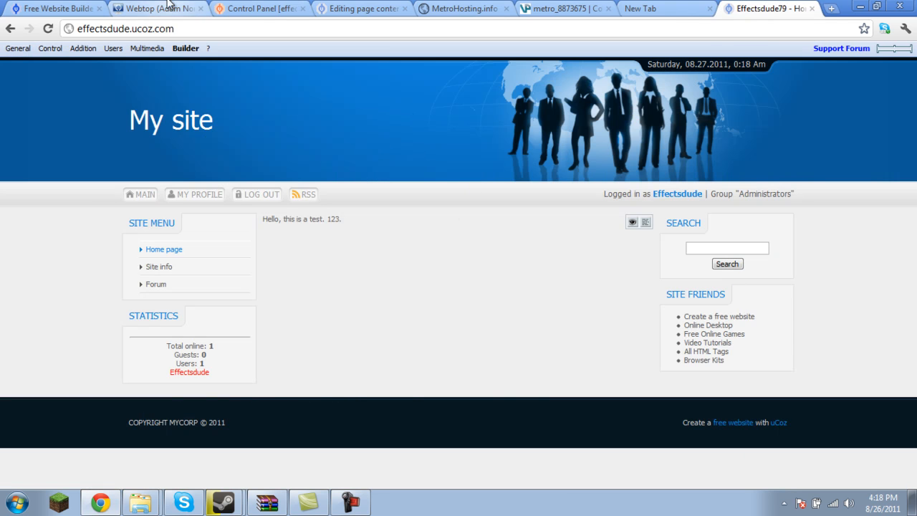
pyautogui.click(244, 8)
pyautogui.click(208, 160)
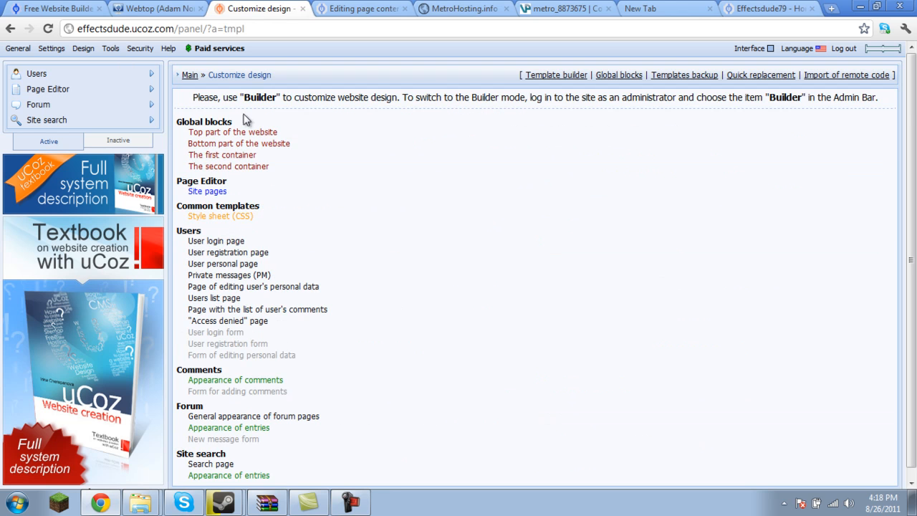
# Open the Site pages template, checking the live site's Forum page before returning to it.
pyautogui.click(231, 194)
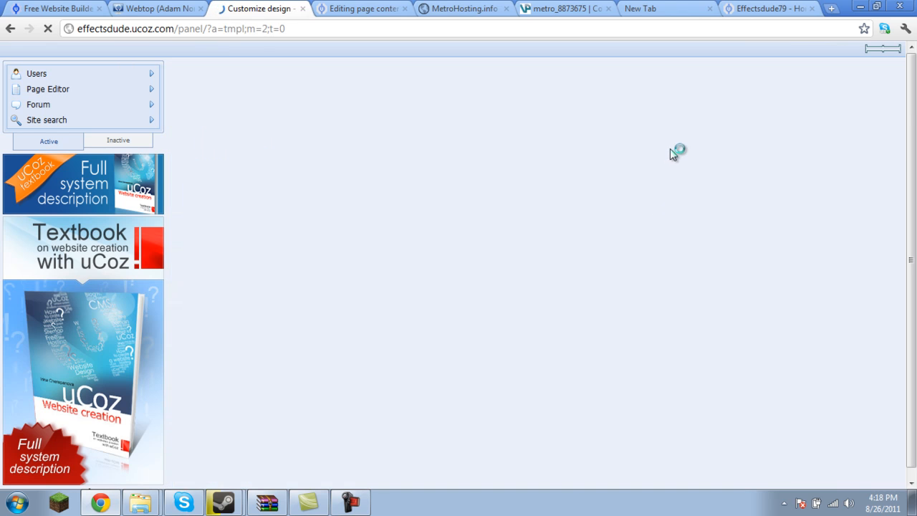
pyautogui.click(751, 27)
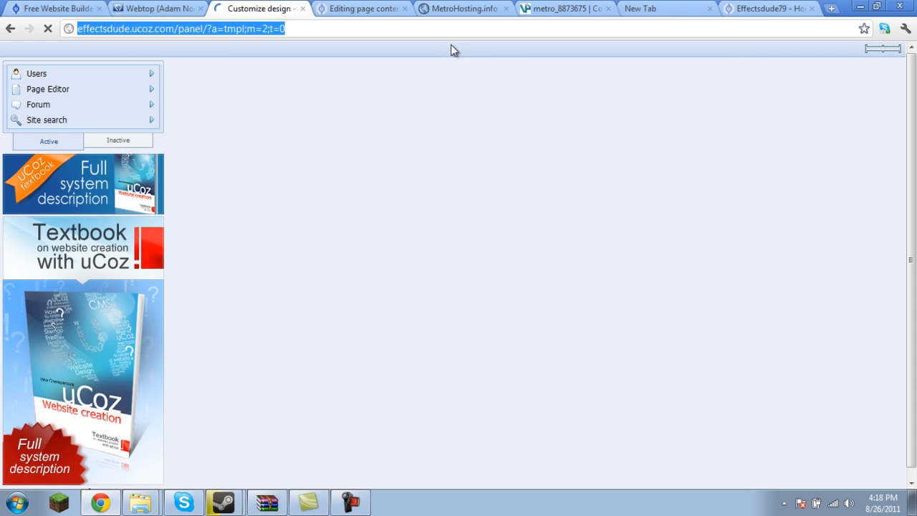
pyautogui.click(788, 8)
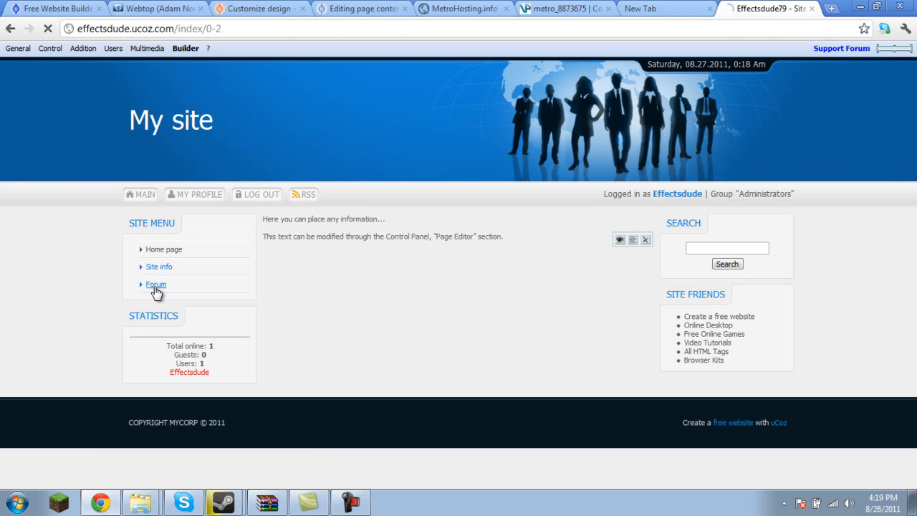
pyautogui.click(154, 288)
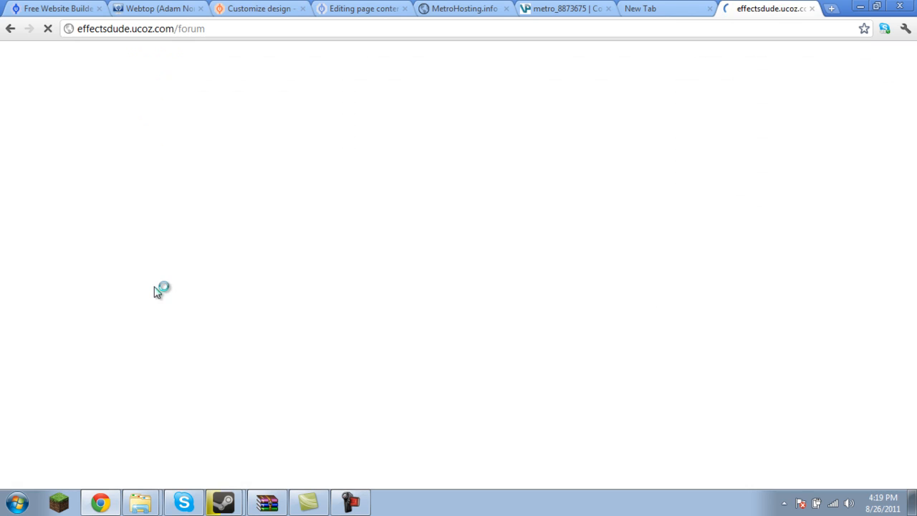
pyautogui.click(8, 29)
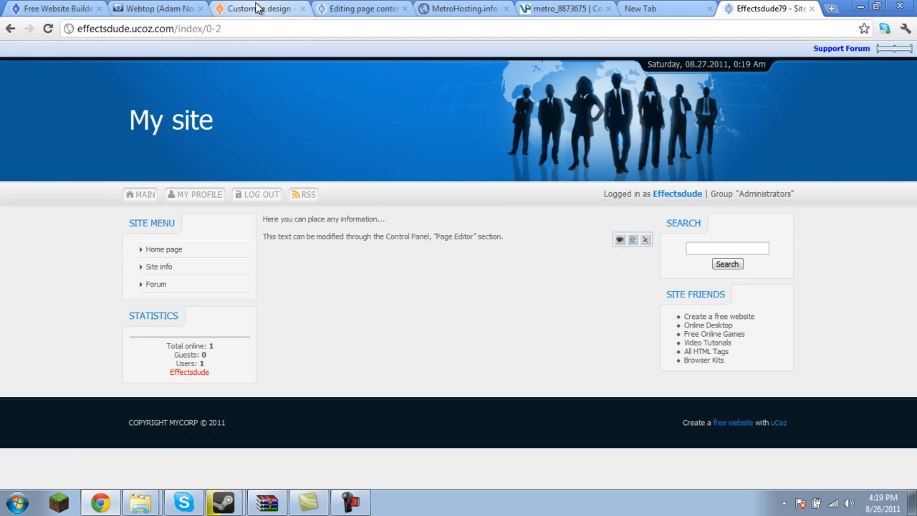
pyautogui.click(257, 8)
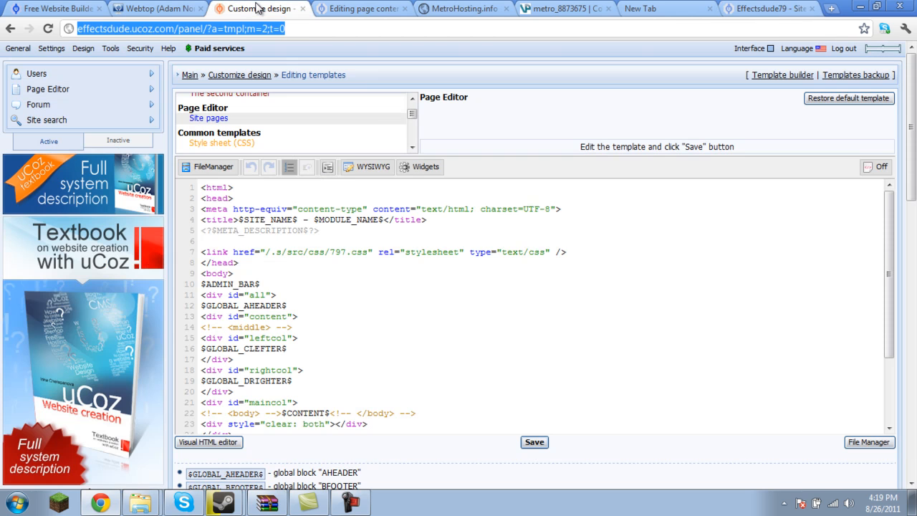
# Copy $LOGIN_LINK$ from the template variable list and scroll back up to the template code.
pyautogui.moveTo(888, 238)
pyautogui.mouseDown()
pyautogui.moveTo(889, 302)
pyautogui.moveTo(889, 238)
pyautogui.mouseUp()
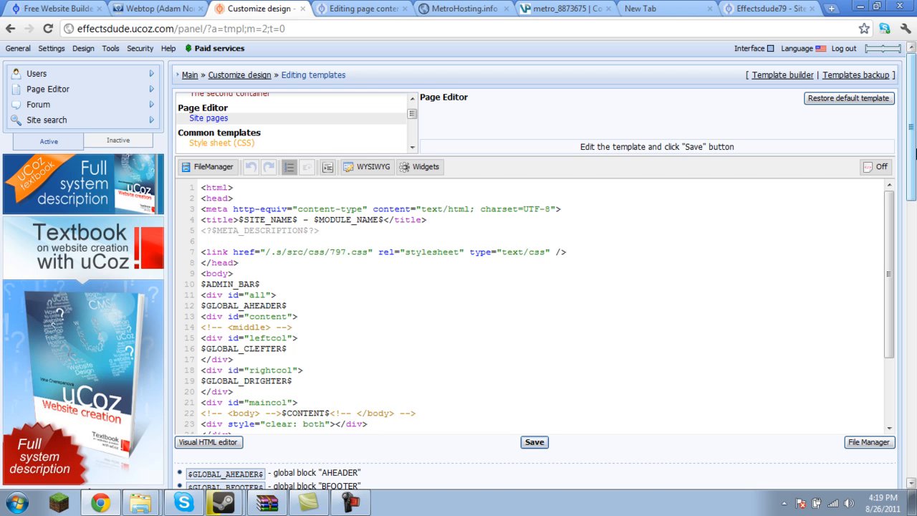
pyautogui.moveTo(912, 134); pyautogui.dragTo(912, 246)
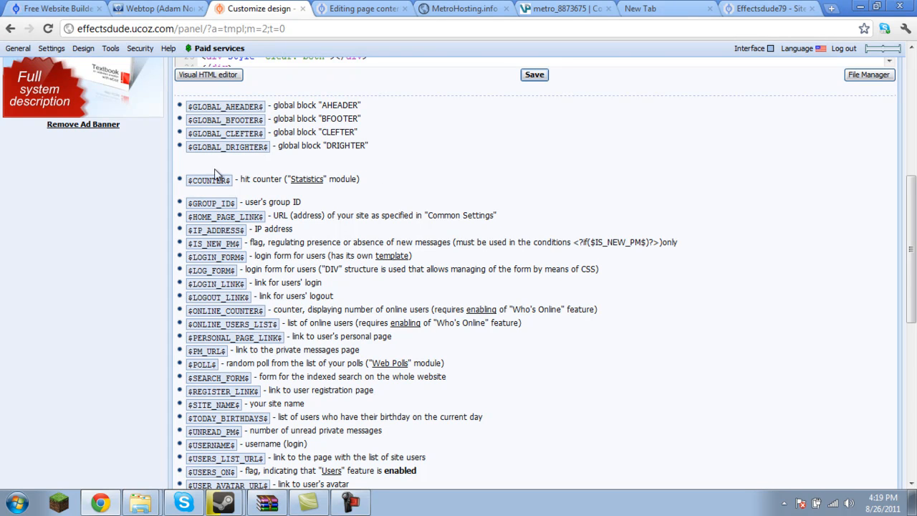
pyautogui.moveTo(911, 242)
pyautogui.mouseDown()
pyautogui.moveTo(912, 289)
pyautogui.moveTo(912, 244)
pyautogui.mouseUp()
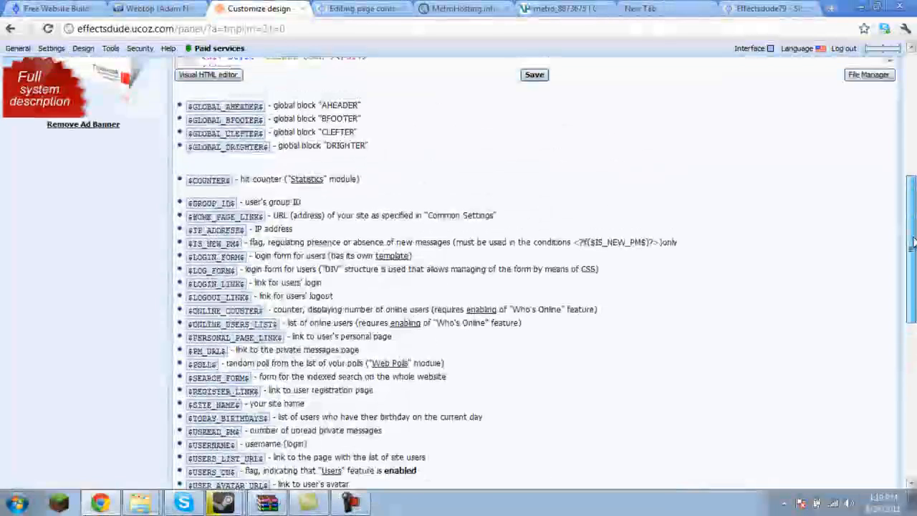
pyautogui.scroll(1, 624, 283)
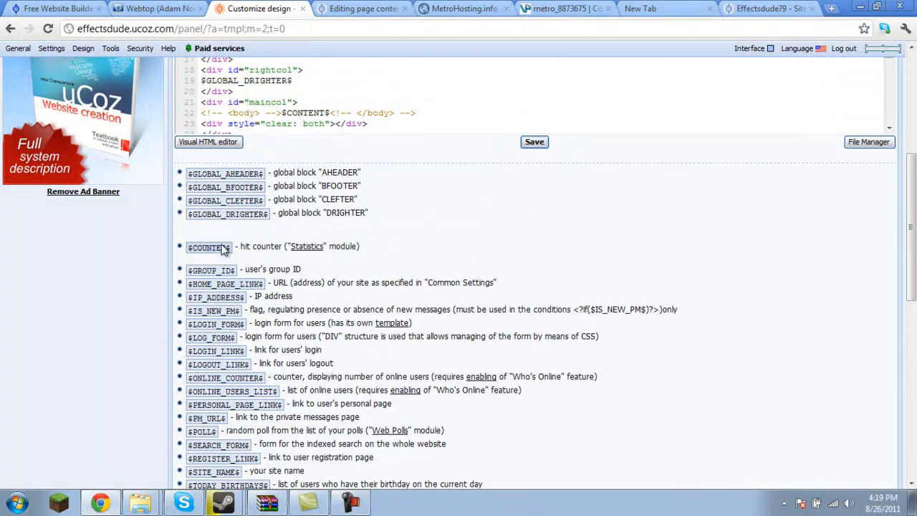
pyautogui.moveTo(911, 172); pyautogui.dragTo(912, 202)
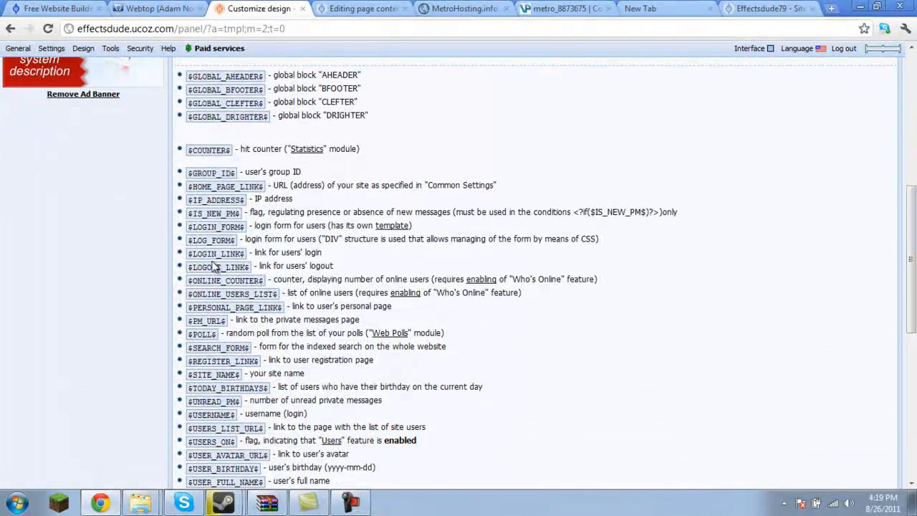
pyautogui.moveTo(246, 255); pyautogui.dragTo(190, 249)
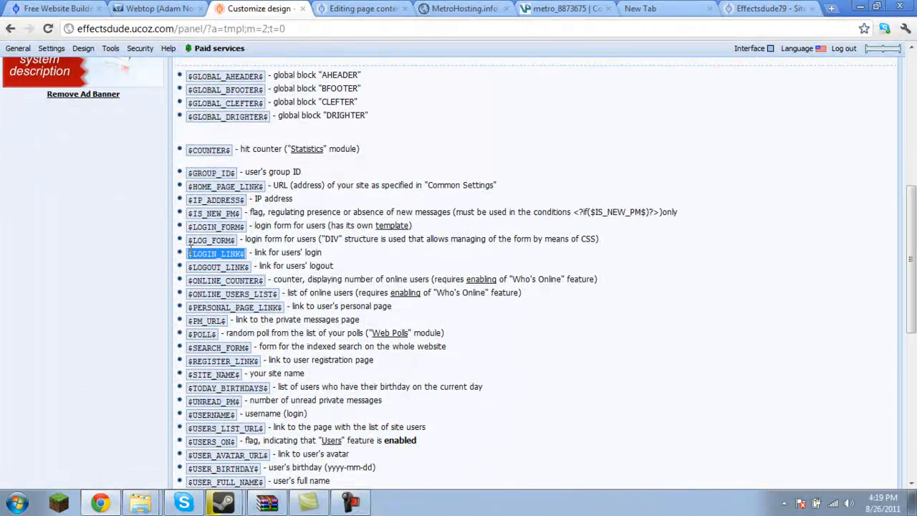
pyautogui.rightClick(195, 249)
pyautogui.click(243, 307)
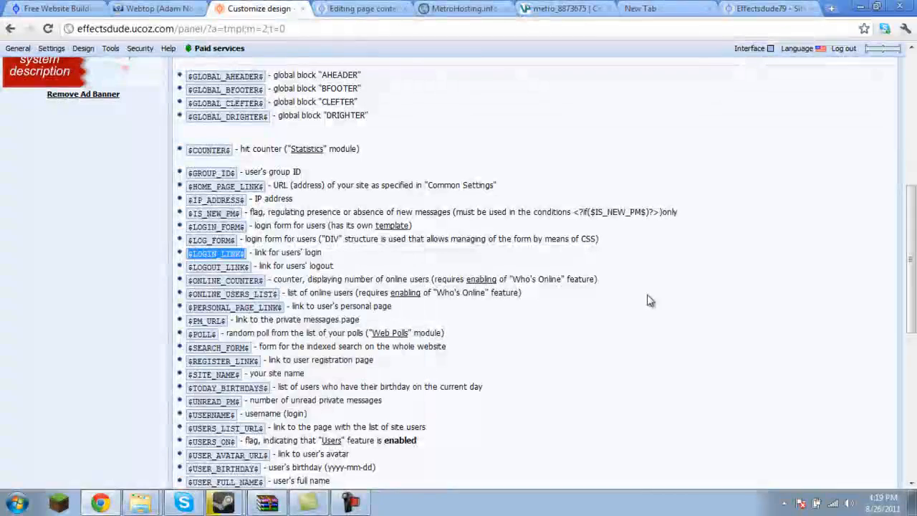
pyautogui.scroll(6, 902, 240)
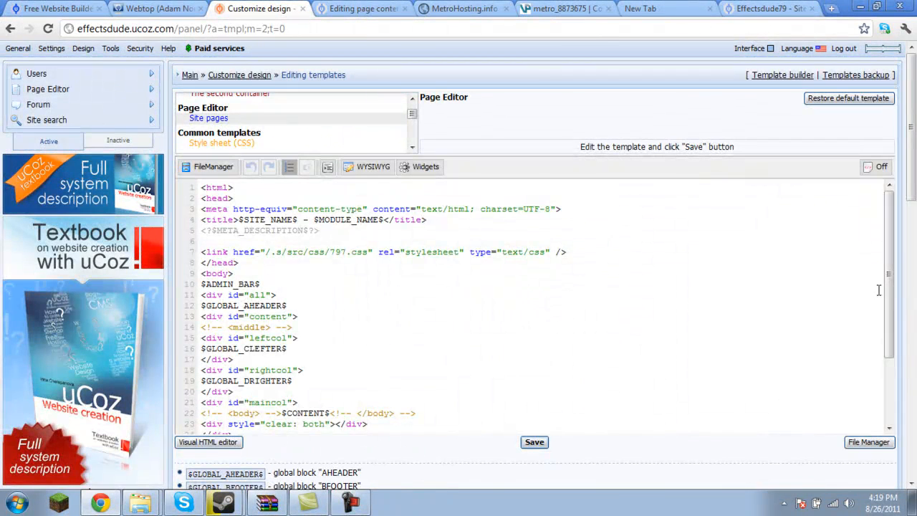
# Compare the template's $ADMIN_BAR$ placeholder against the live site and the page content editor.
pyautogui.moveTo(888, 274); pyautogui.dragTo(885, 341)
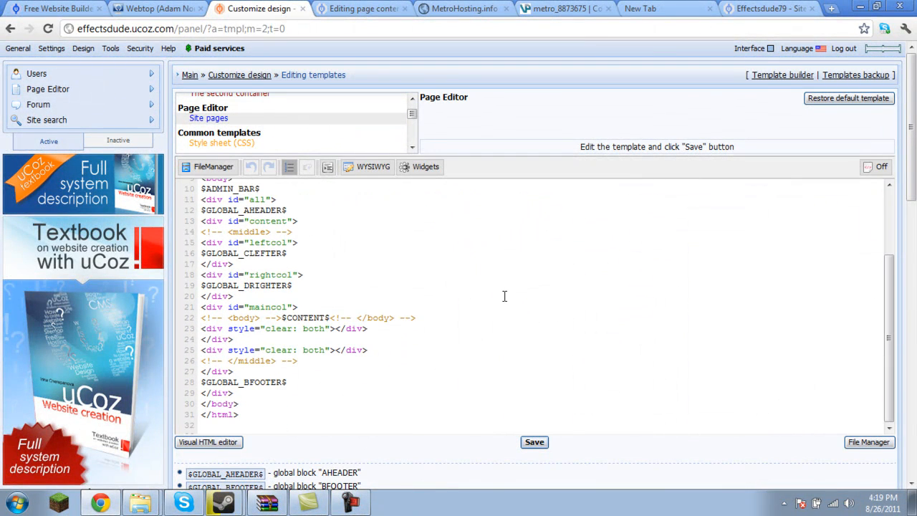
pyautogui.click(766, 8)
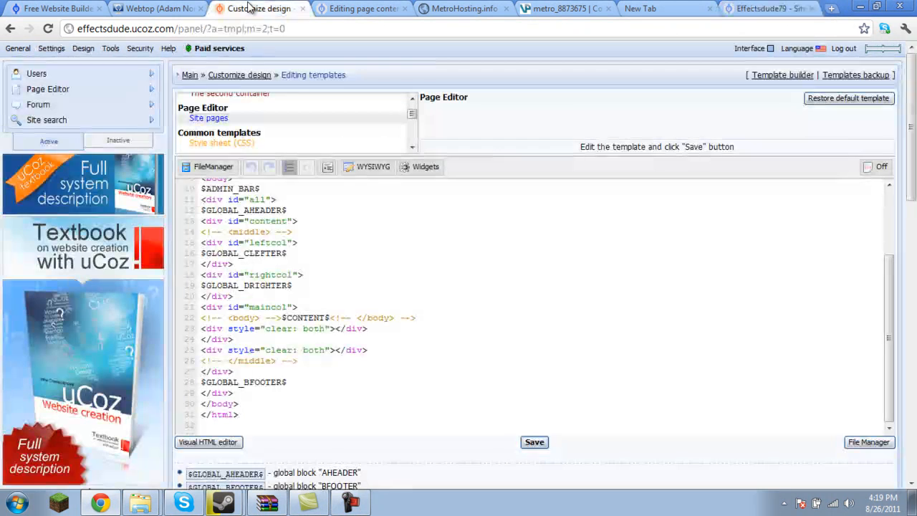
pyautogui.click(258, 8)
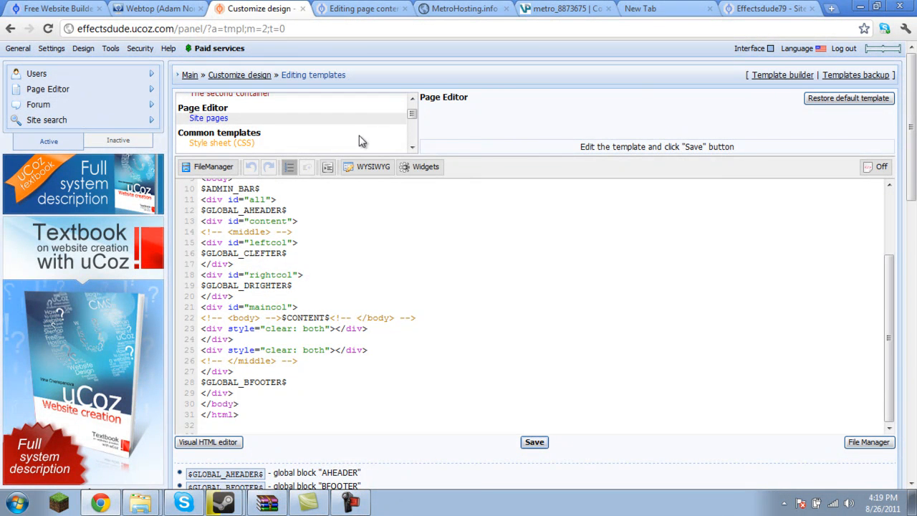
pyautogui.click(766, 8)
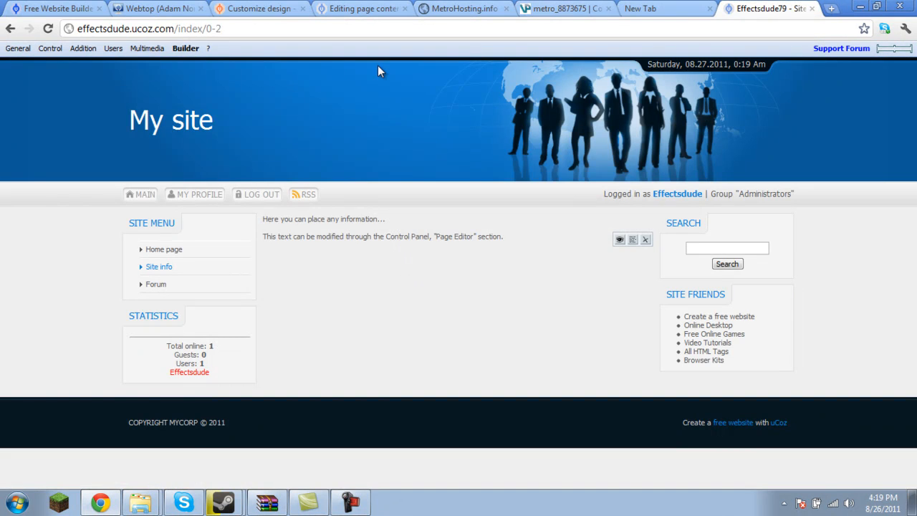
pyautogui.click(258, 7)
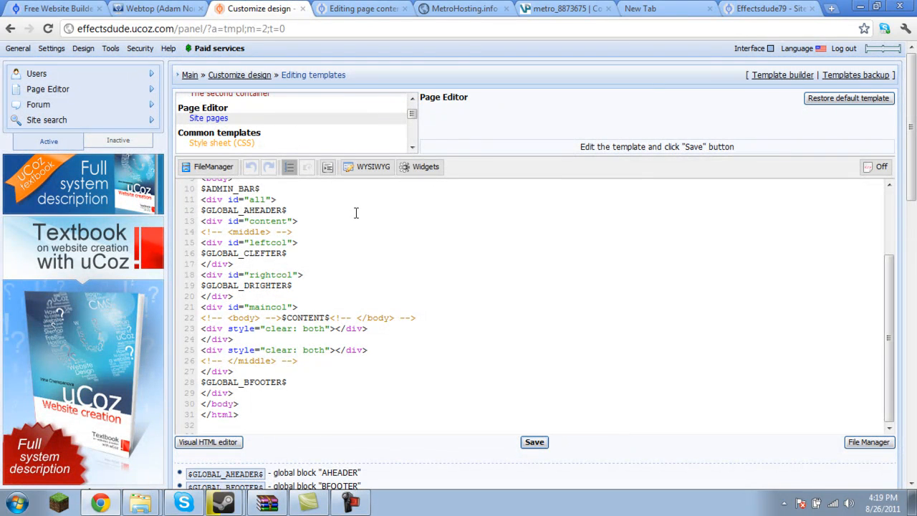
pyautogui.moveTo(262, 189); pyautogui.dragTo(201, 189)
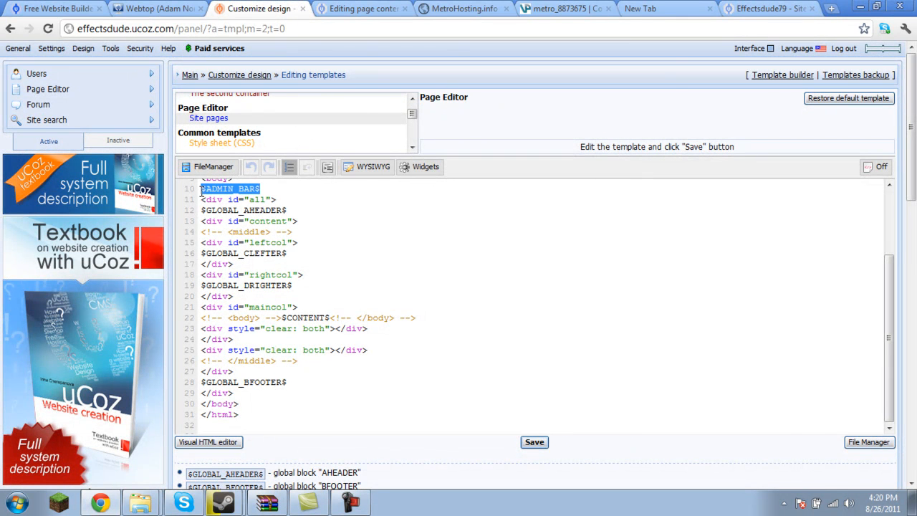
pyautogui.click(763, 7)
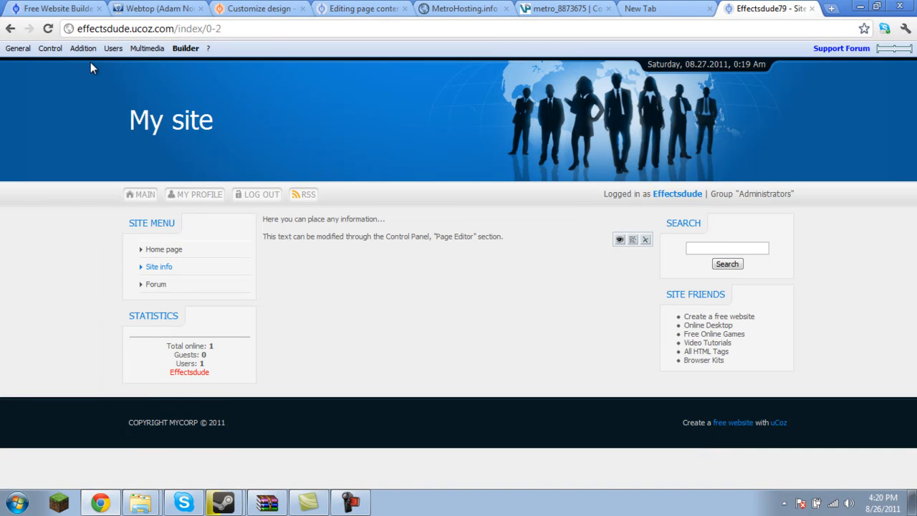
pyautogui.click(391, 6)
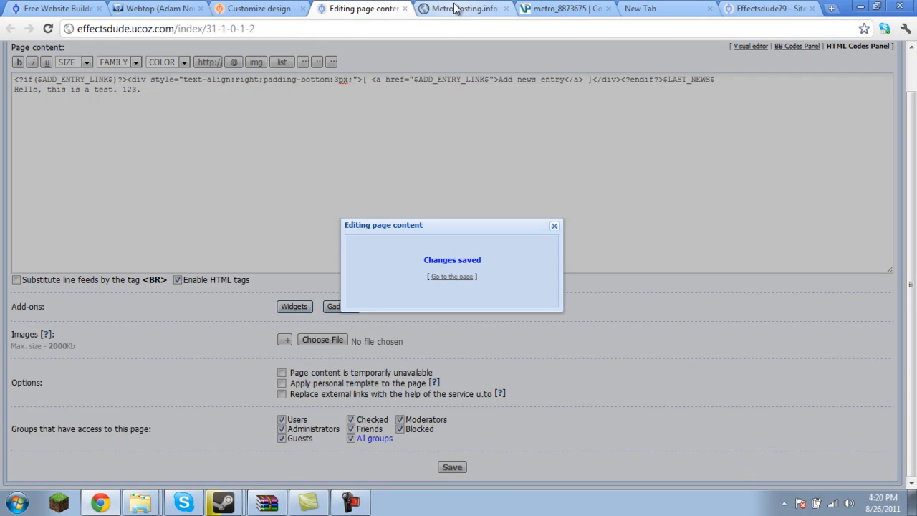
pyautogui.click(258, 8)
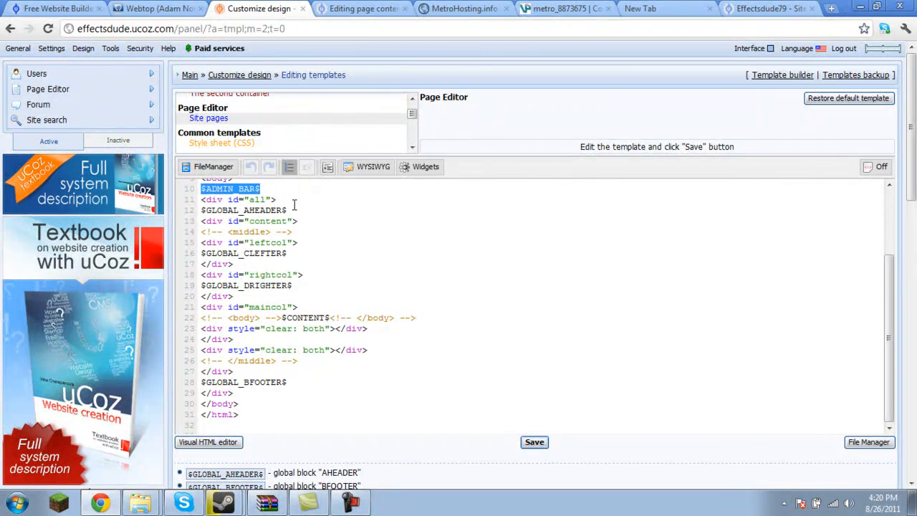
pyautogui.click(777, 6)
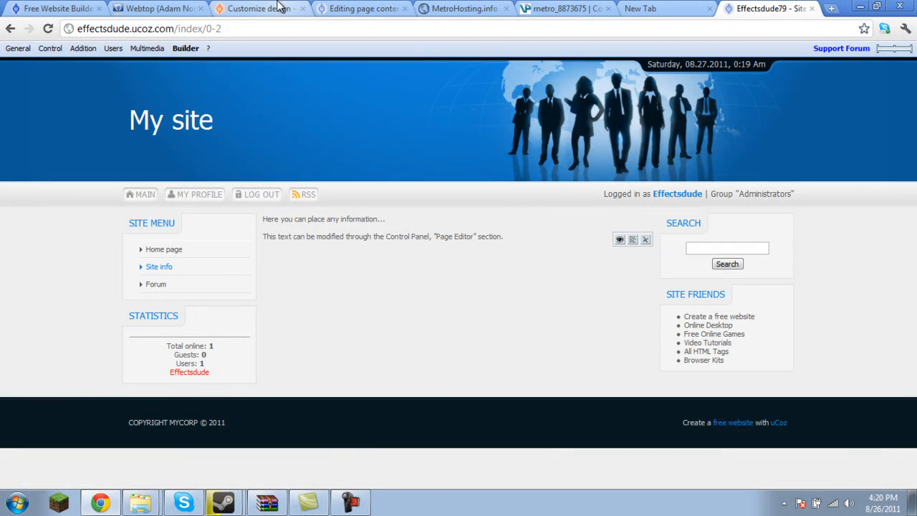
pyautogui.click(336, 6)
pyautogui.click(258, 8)
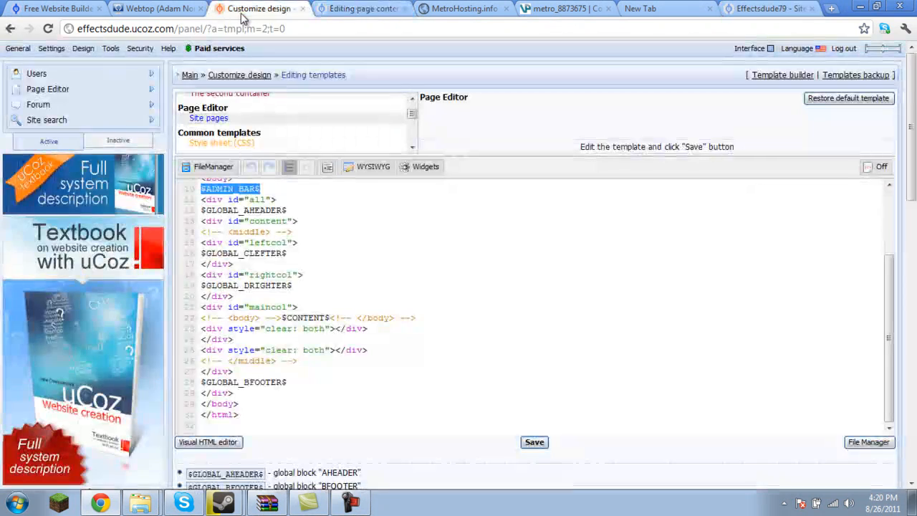
# Scroll the Site pages template back to the top and recheck the live My site page.
pyautogui.click(291, 210)
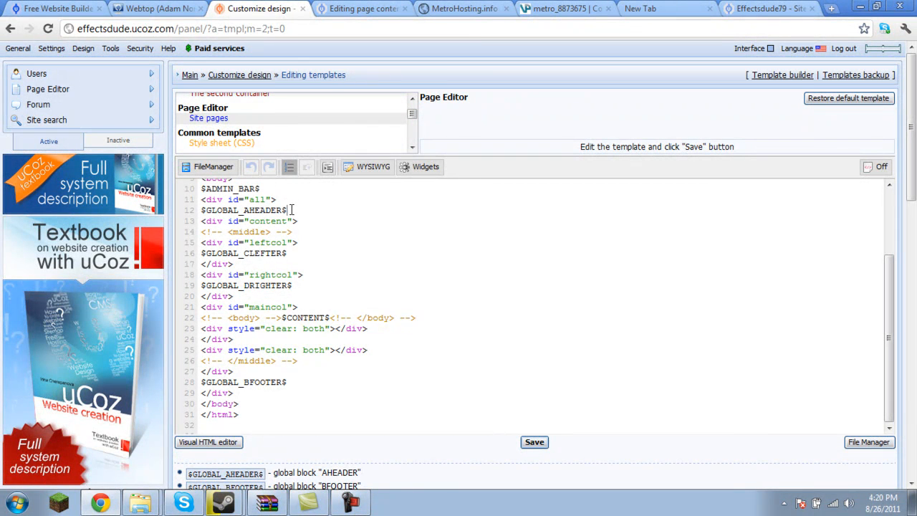
pyautogui.click(770, 8)
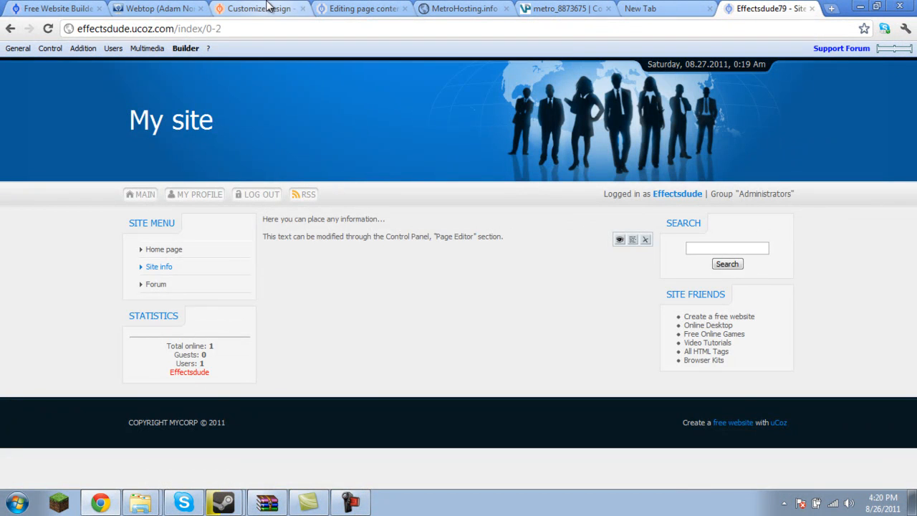
pyautogui.click(355, 8)
pyautogui.click(258, 8)
pyautogui.moveTo(911, 153); pyautogui.dragTo(911, 248)
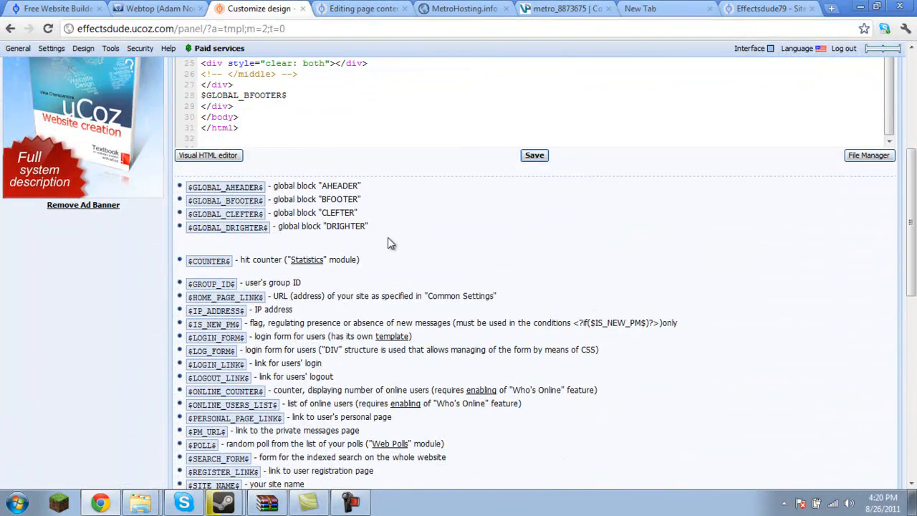
pyautogui.scroll(5, 458, 265)
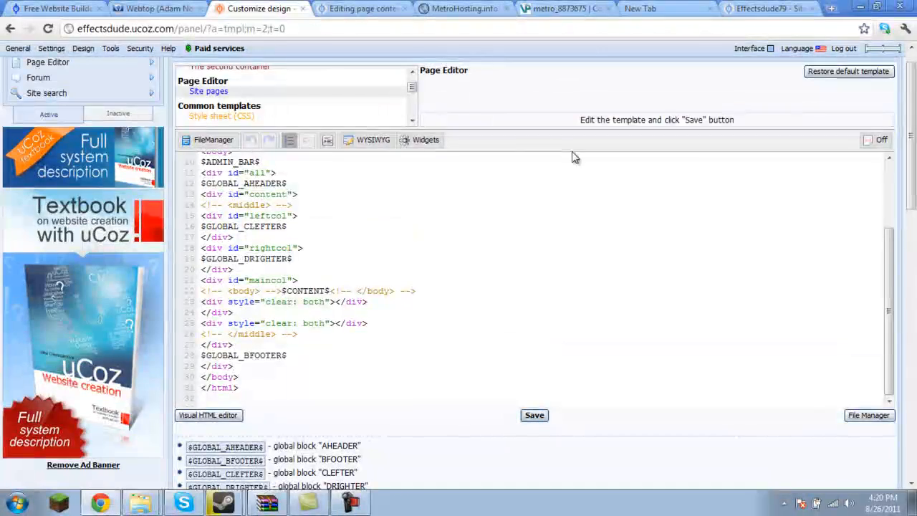
pyautogui.click(765, 8)
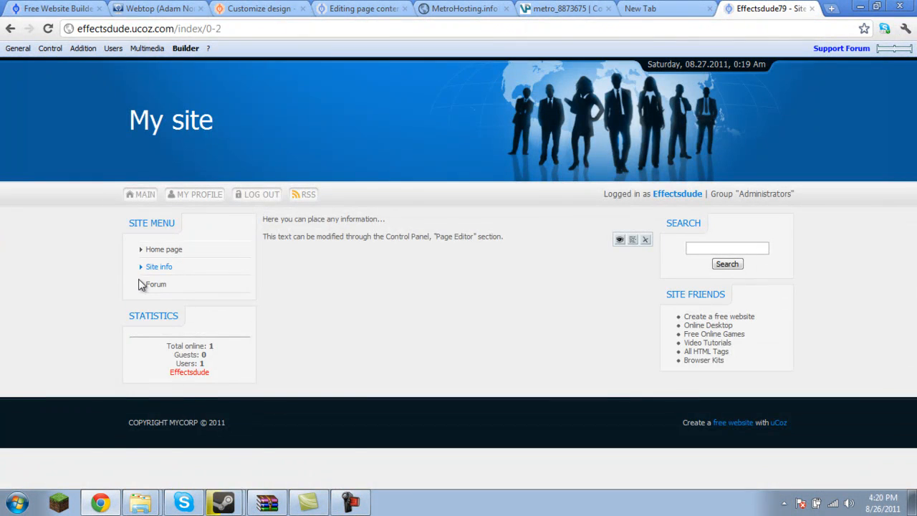
pyautogui.click(257, 8)
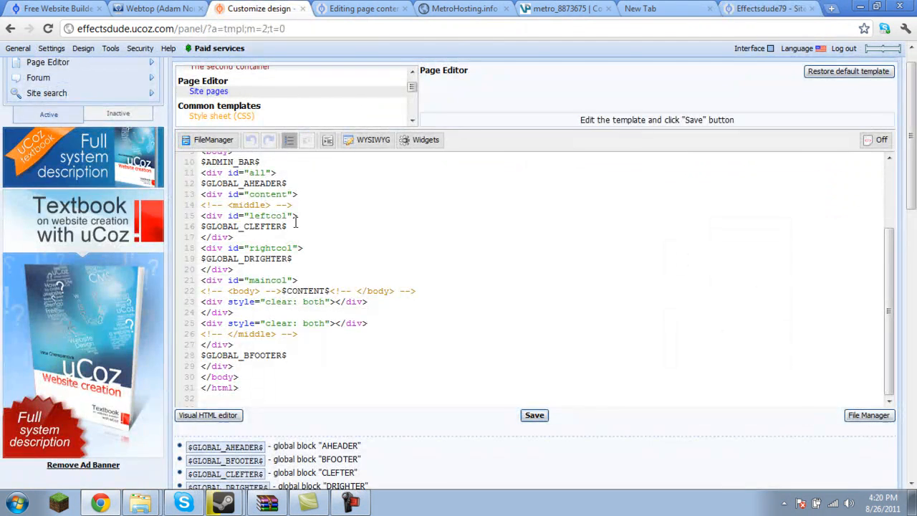
# Delete the leftcol div block (lines 15–17) from the template and save it.
pyautogui.moveTo(296, 225); pyautogui.dragTo(199, 227)
pyautogui.moveTo(251, 240); pyautogui.dragTo(200, 218)
pyautogui.press('Delete')
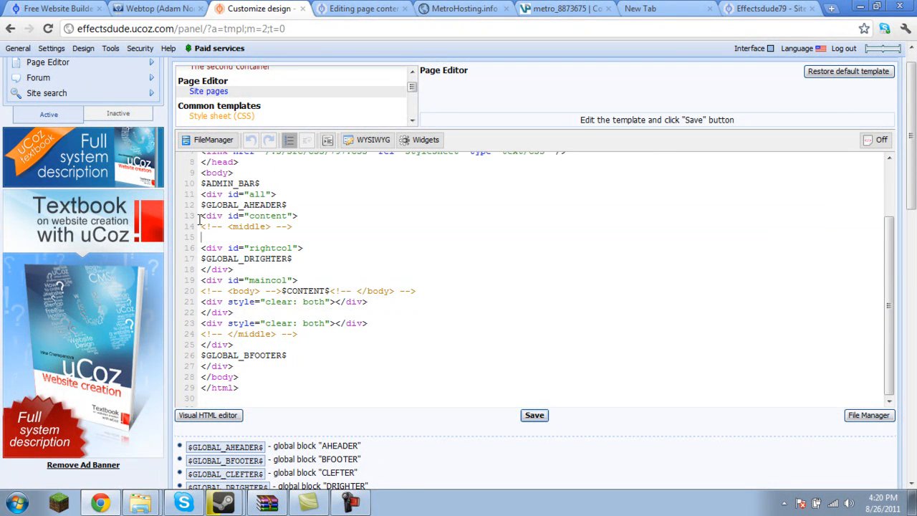
pyautogui.press('BackSpace')
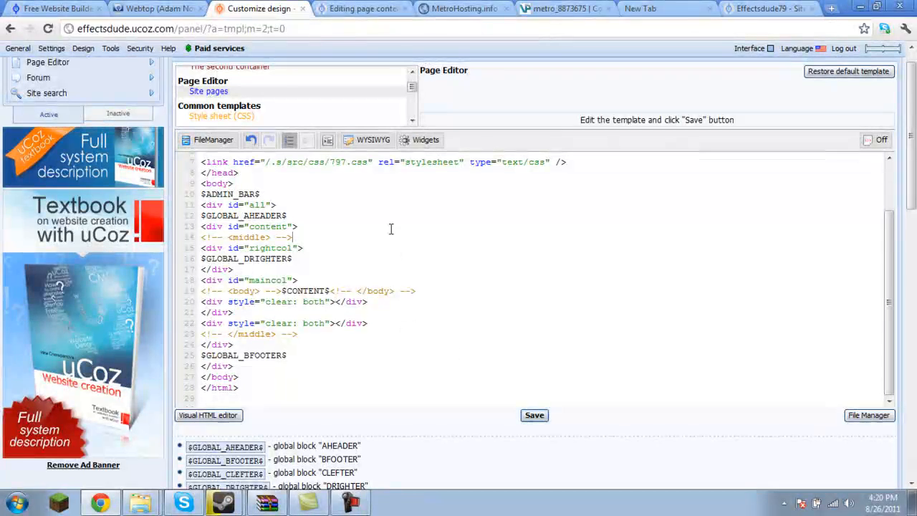
pyautogui.click(534, 415)
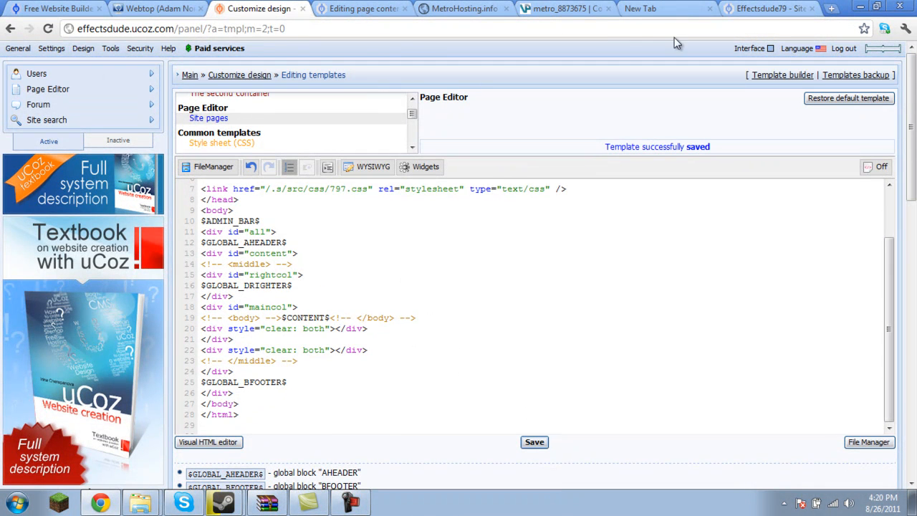
# Reload the live site to confirm the left column menu is gone.
pyautogui.click(763, 8)
pyautogui.click(48, 28)
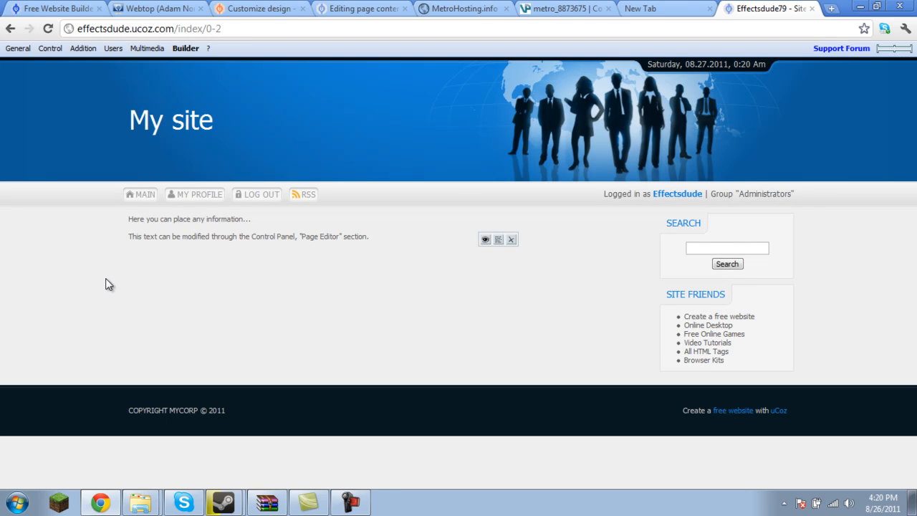
pyautogui.click(363, 8)
pyautogui.click(261, 8)
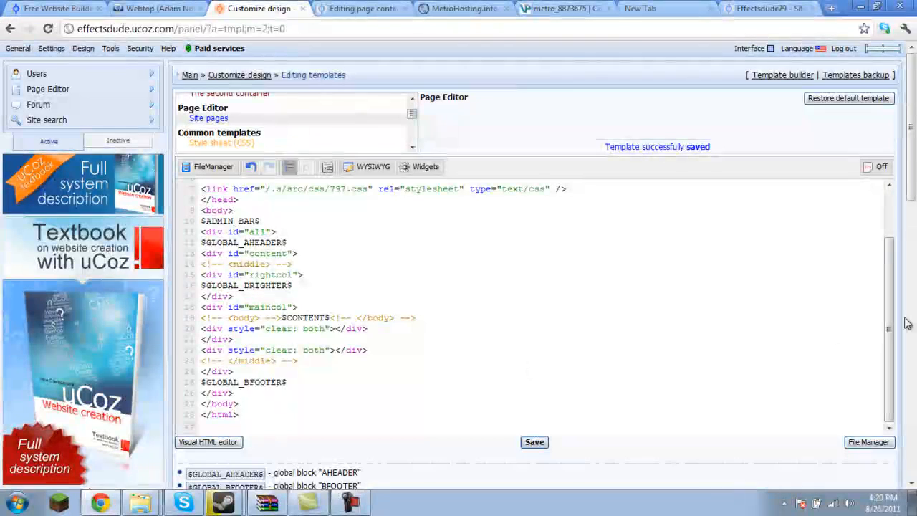
# Load the User login page template from the template list.
pyautogui.scroll(2, 416, 118)
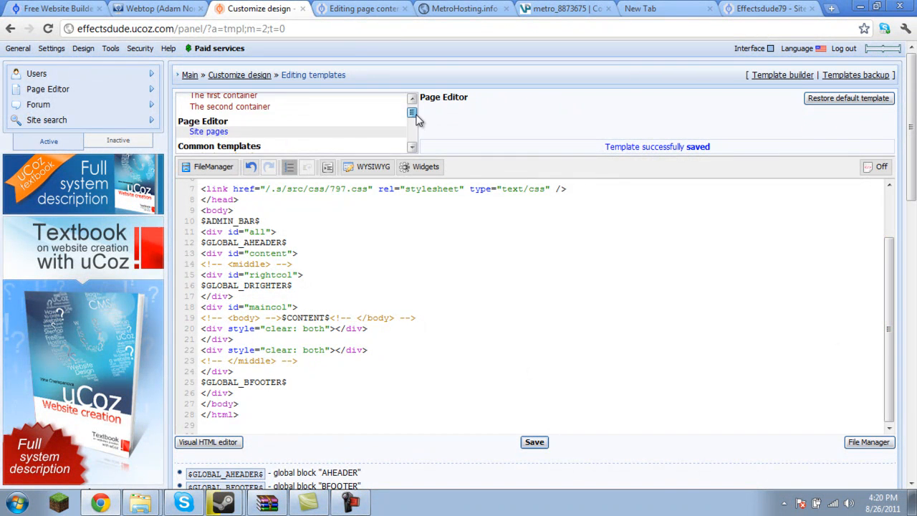
pyautogui.scroll(-3, 418, 118)
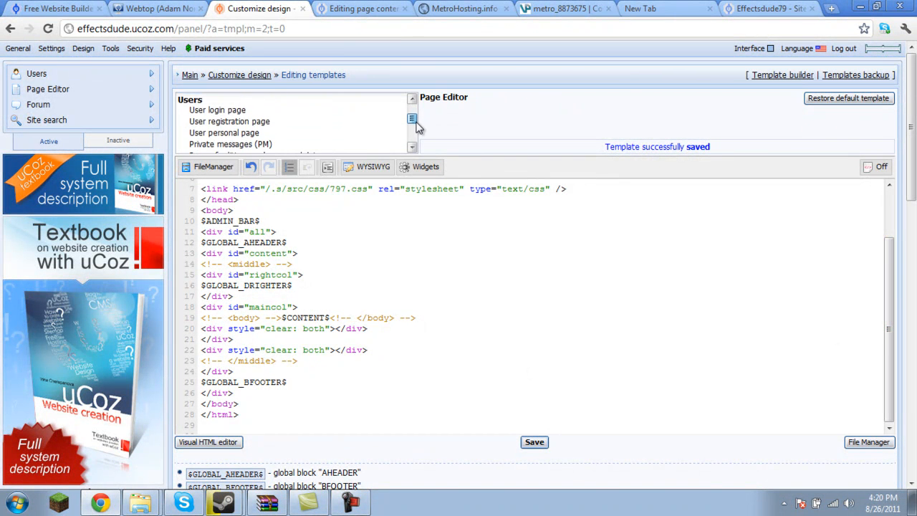
pyautogui.moveTo(417, 122)
pyautogui.mouseDown()
pyautogui.moveTo(417, 140)
pyautogui.moveTo(417, 126)
pyautogui.mouseUp()
pyautogui.click(254, 127)
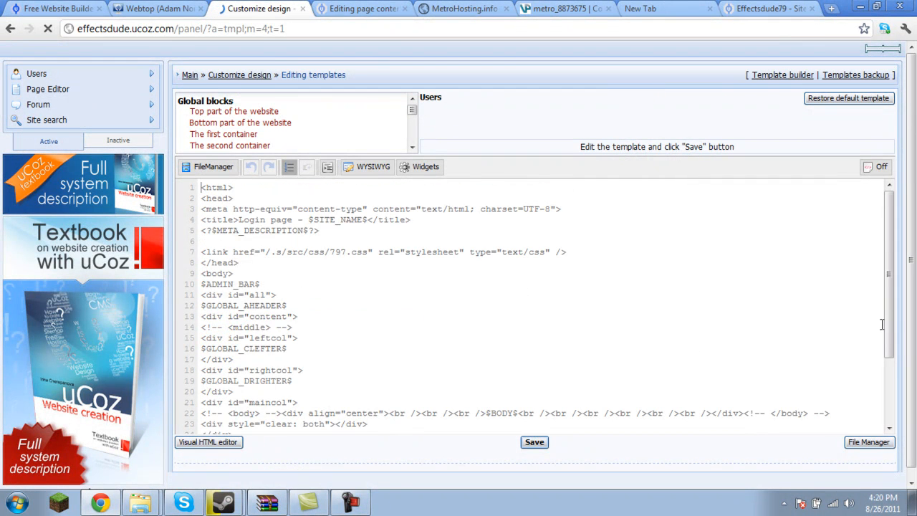
# On the live site, open and close the LOGIN form, then view the REGISTRATION page.
pyautogui.click(750, 6)
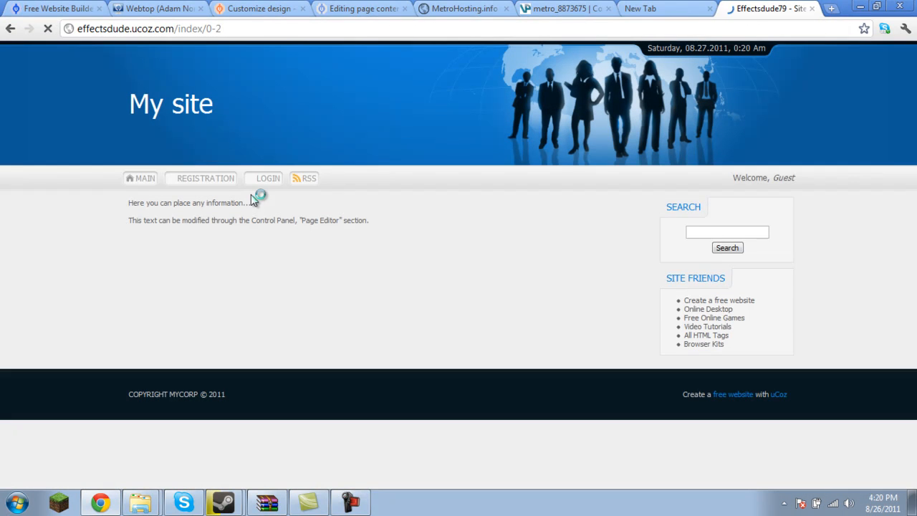
pyautogui.click(270, 185)
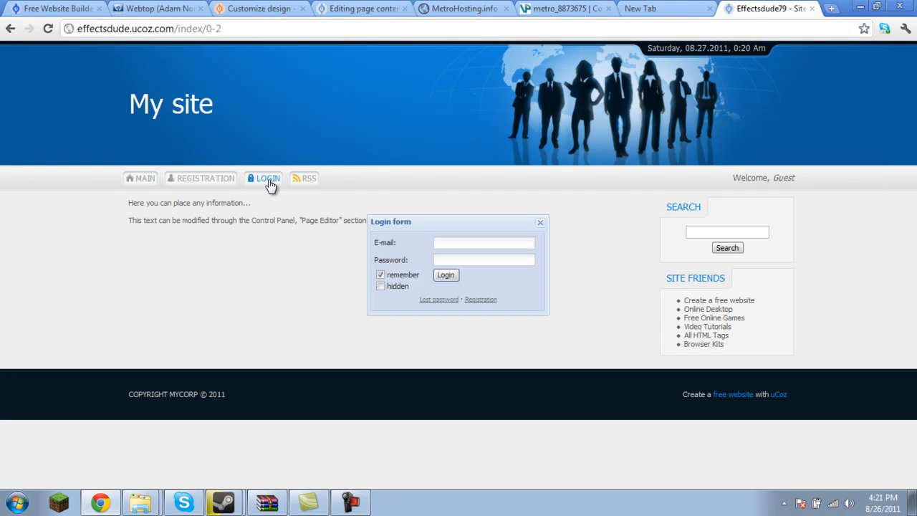
pyautogui.click(540, 222)
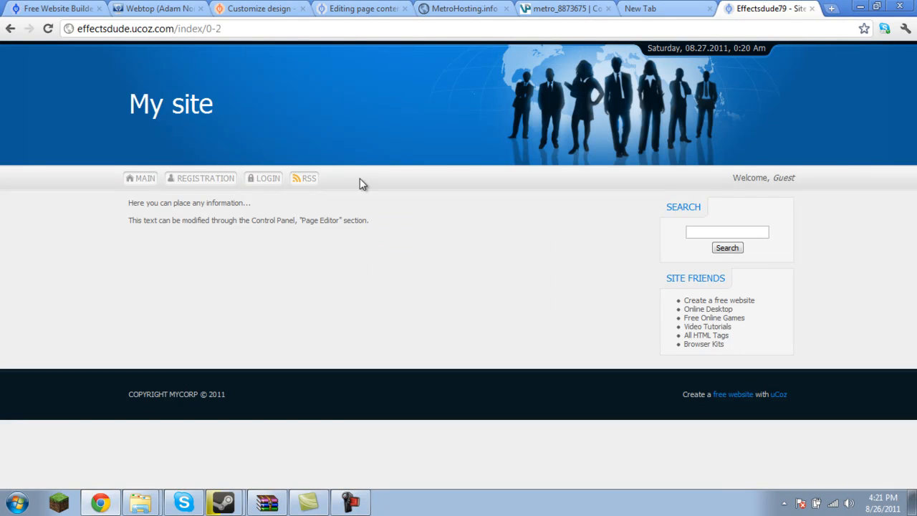
pyautogui.click(191, 181)
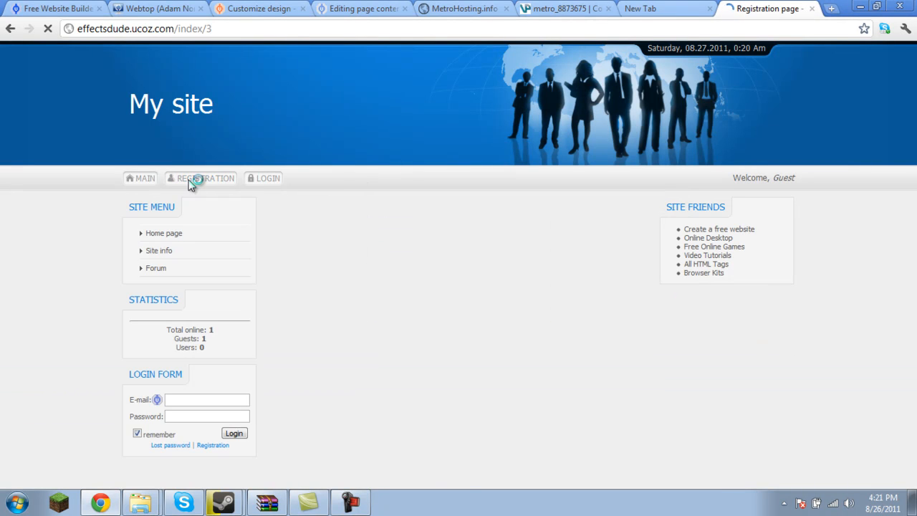
pyautogui.click(174, 8)
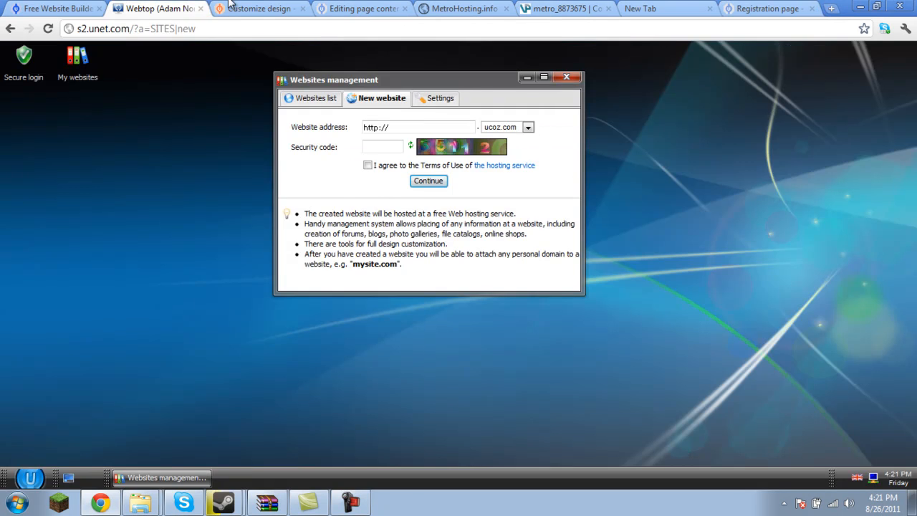
pyautogui.click(255, 8)
# Load the User registration page template and compare it with the live registration page.
pyautogui.click(302, 136)
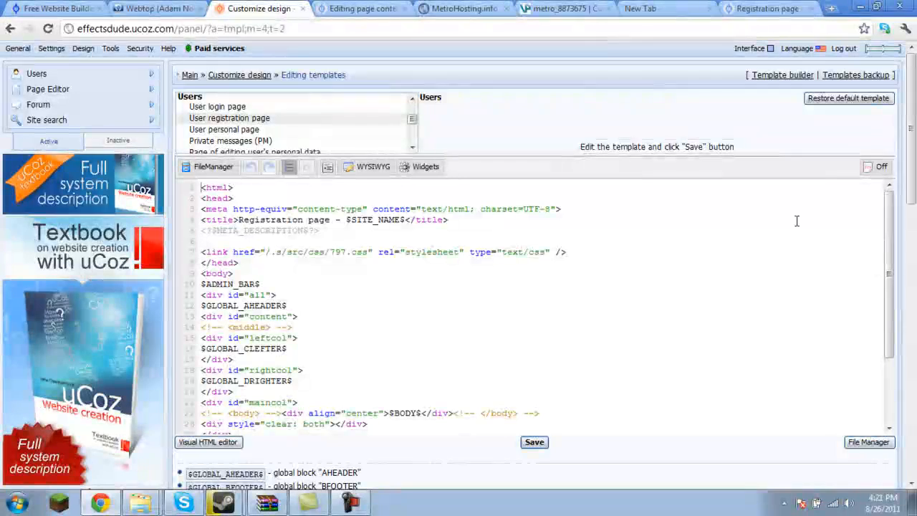
pyautogui.click(752, 8)
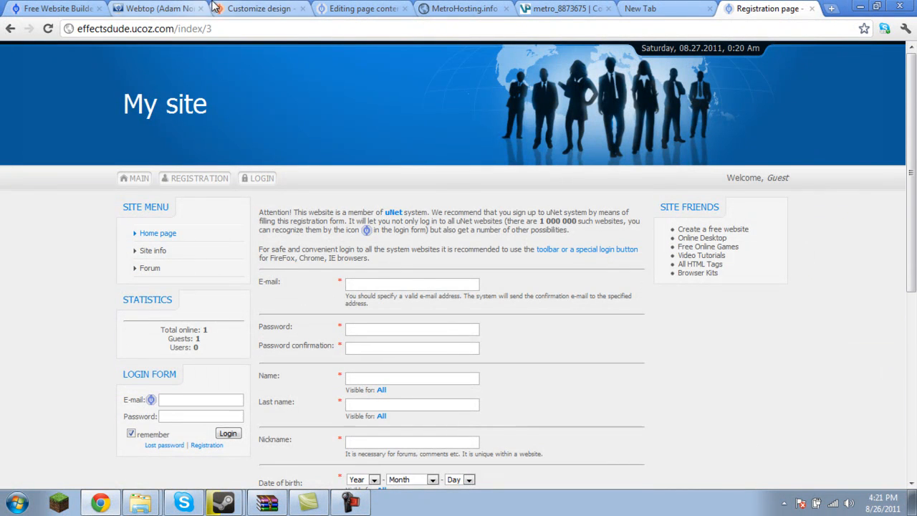
pyautogui.click(330, 7)
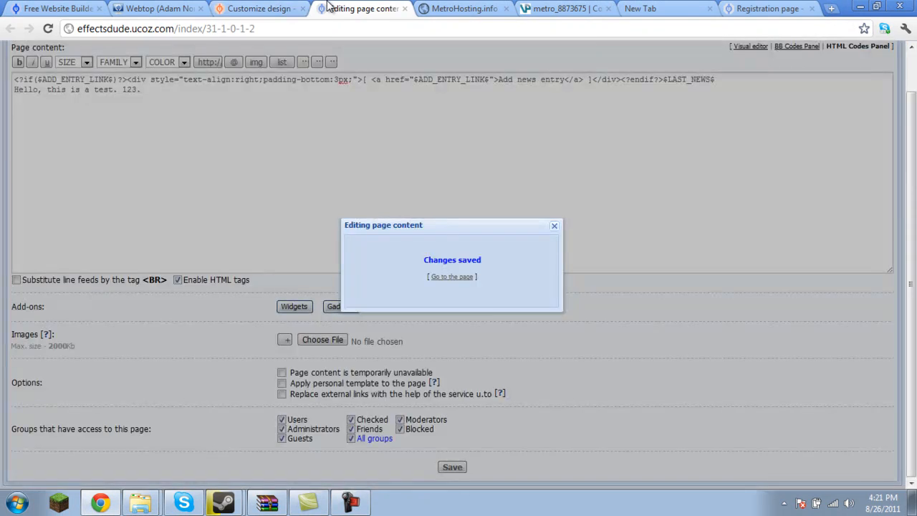
pyautogui.click(247, 8)
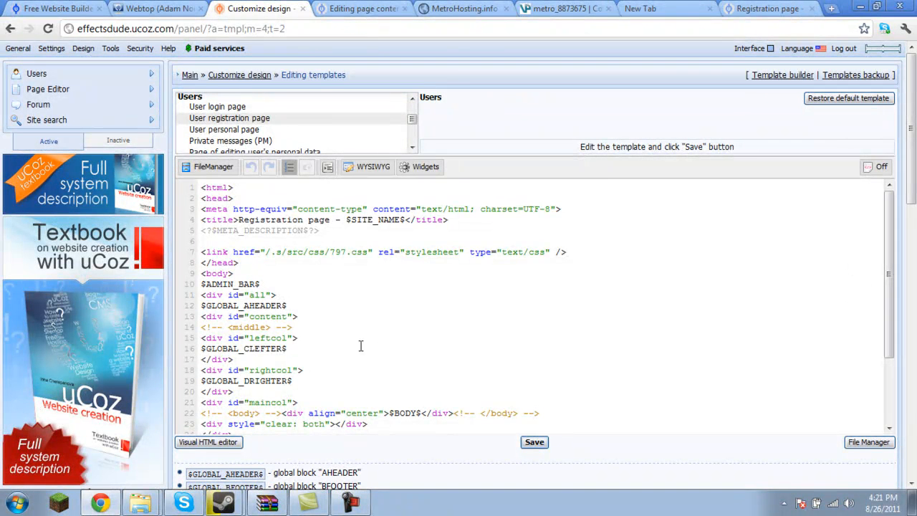
# Delete the rightcol div block (lines 18–20) and save the registration template.
pyautogui.moveTo(245, 395); pyautogui.dragTo(200, 370)
pyautogui.press('BackSpace')
pyautogui.press('BackSpace')
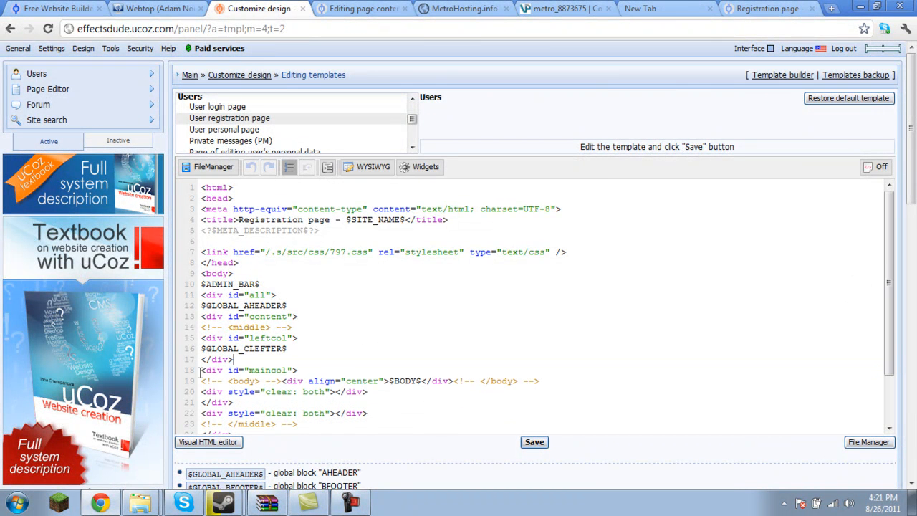
pyautogui.click(535, 442)
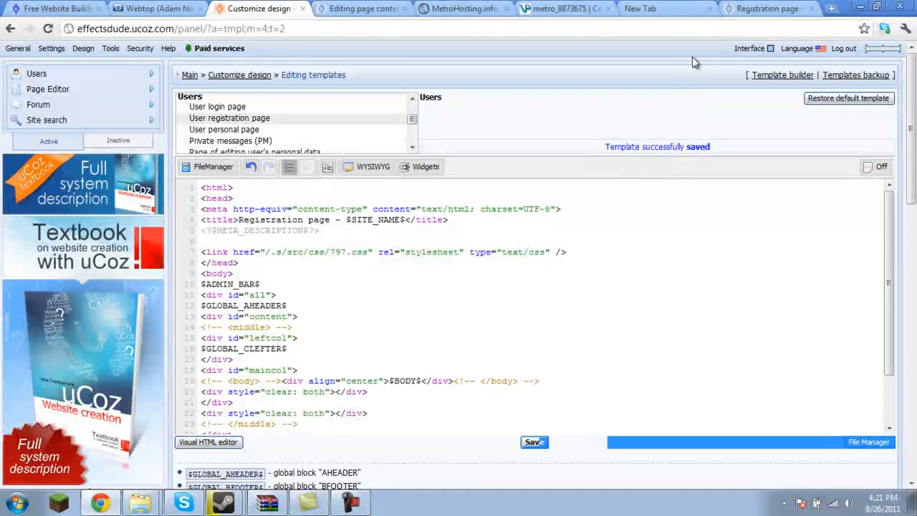
# Check the live registration page's login form after the change.
pyautogui.click(765, 8)
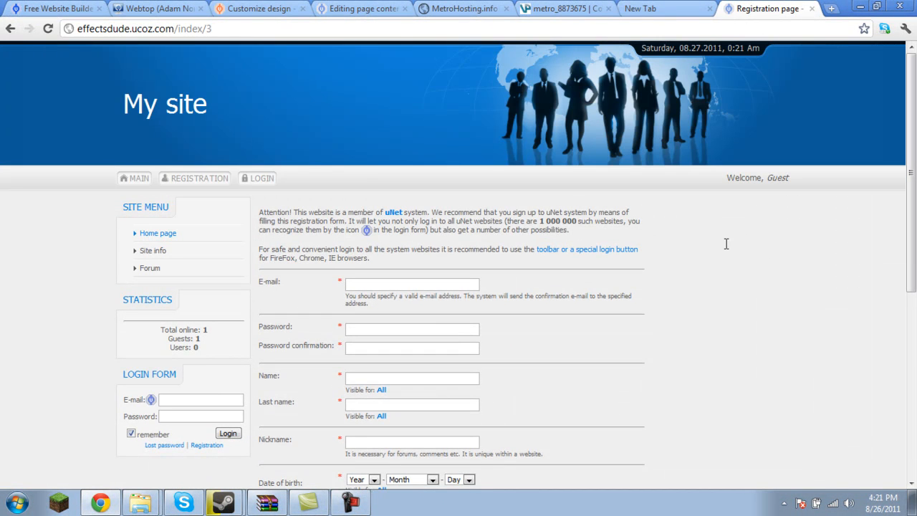
pyautogui.click(259, 177)
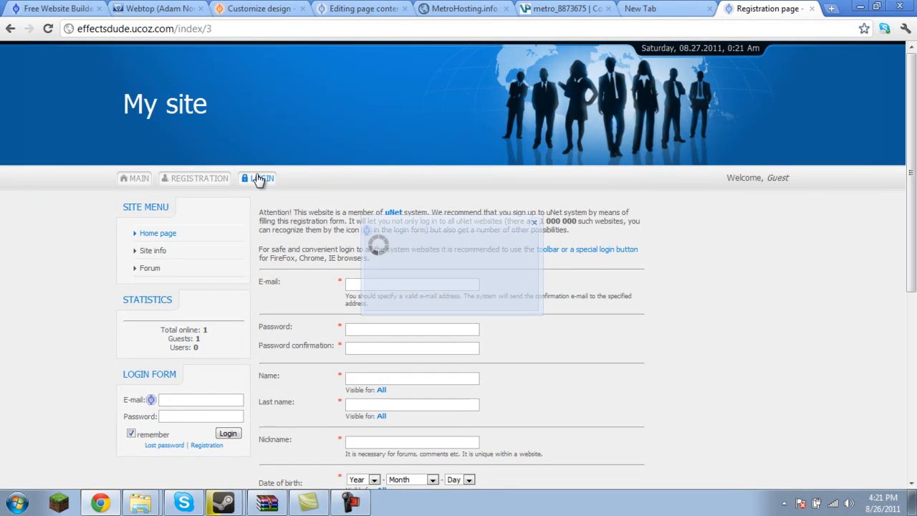
pyautogui.click(448, 241)
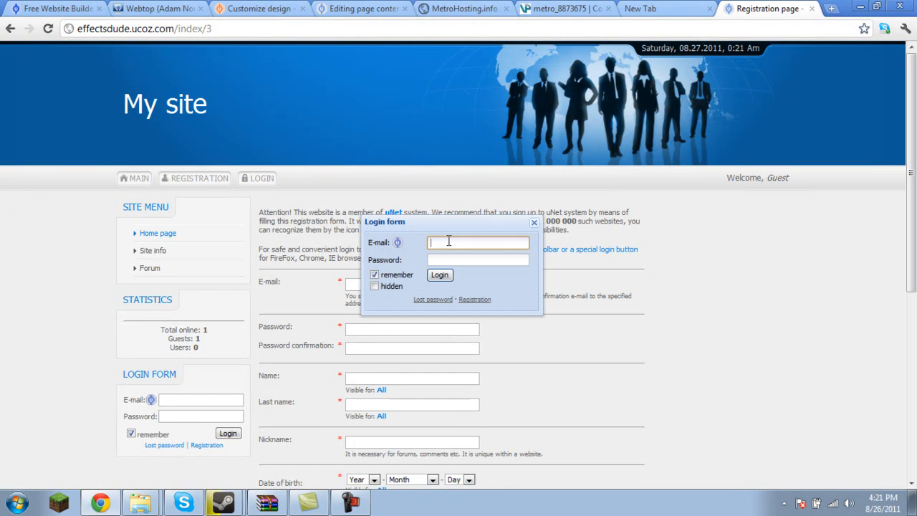
pyautogui.click(533, 224)
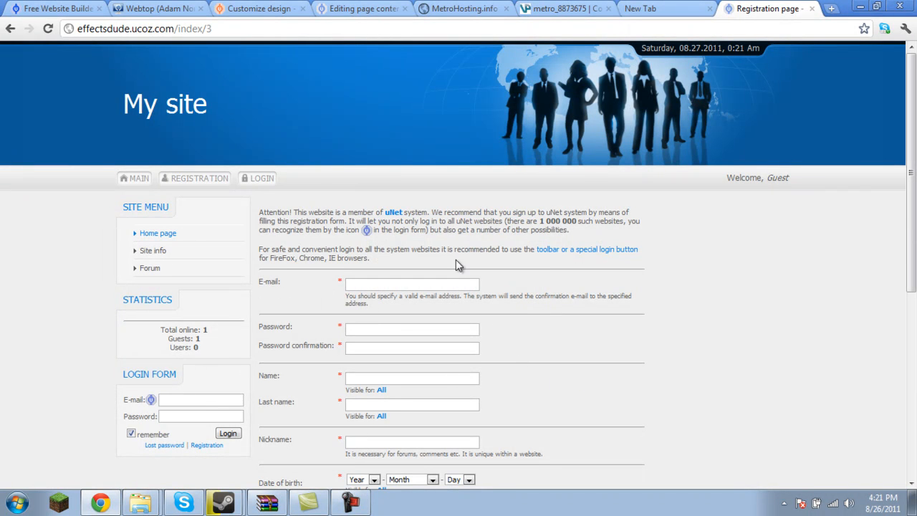
pyautogui.click(262, 9)
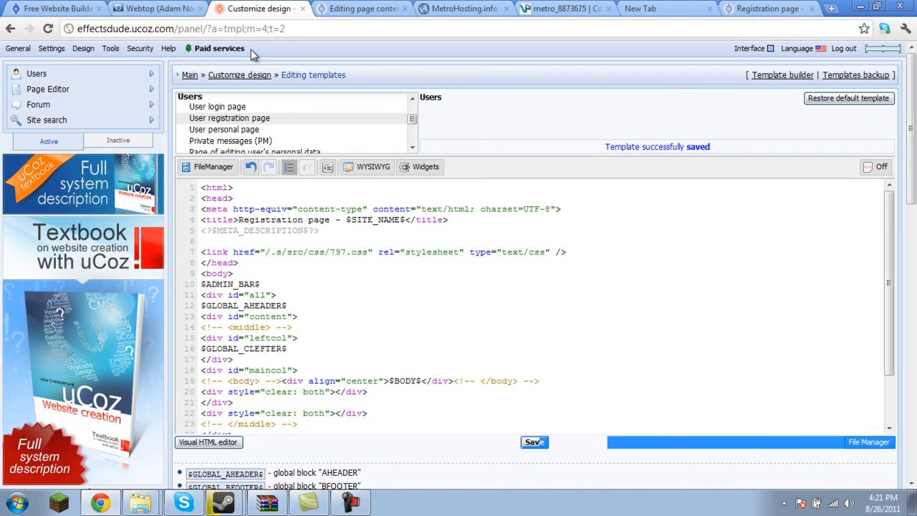
# Open the User registration template in WYSIWYG, close it, and accept copying the code back.
pyautogui.click(33, 90)
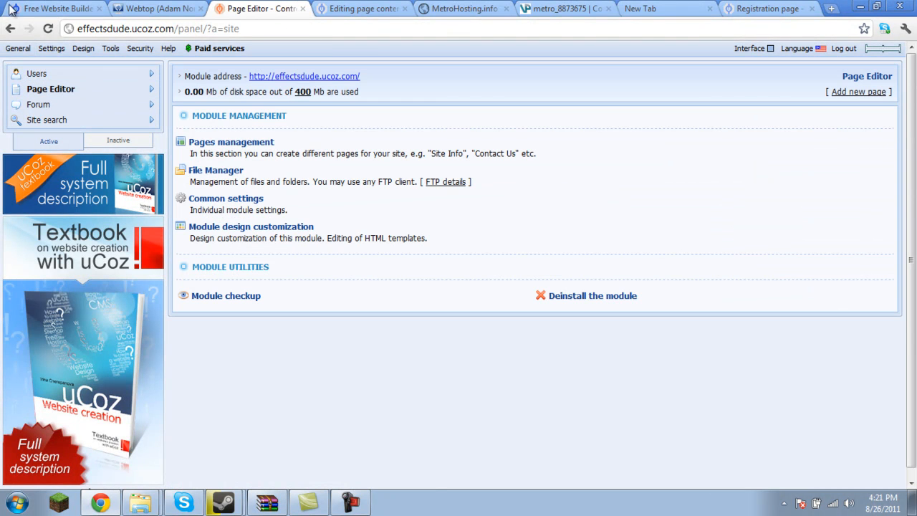
pyautogui.click(10, 25)
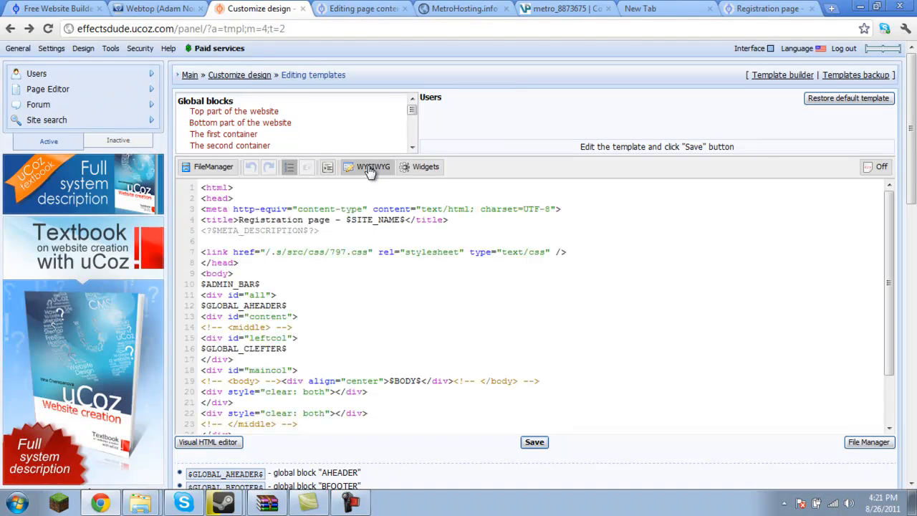
pyautogui.click(372, 167)
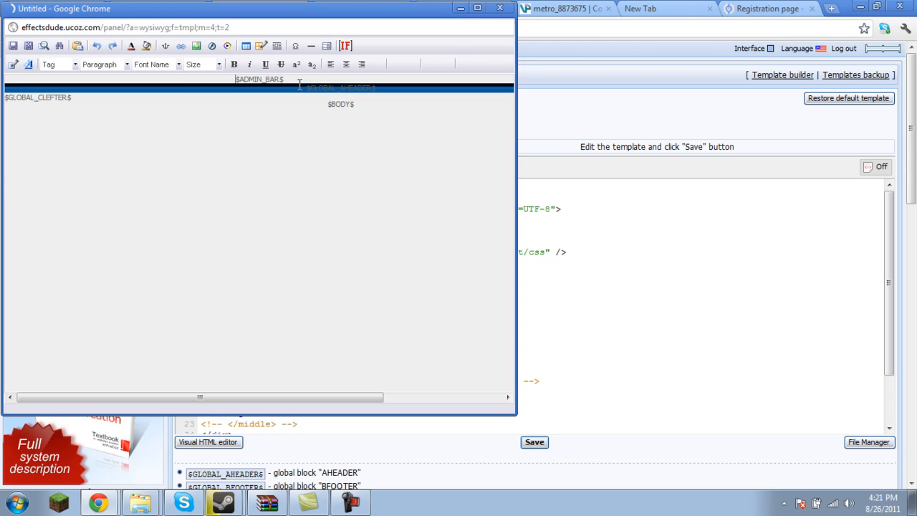
pyautogui.click(500, 7)
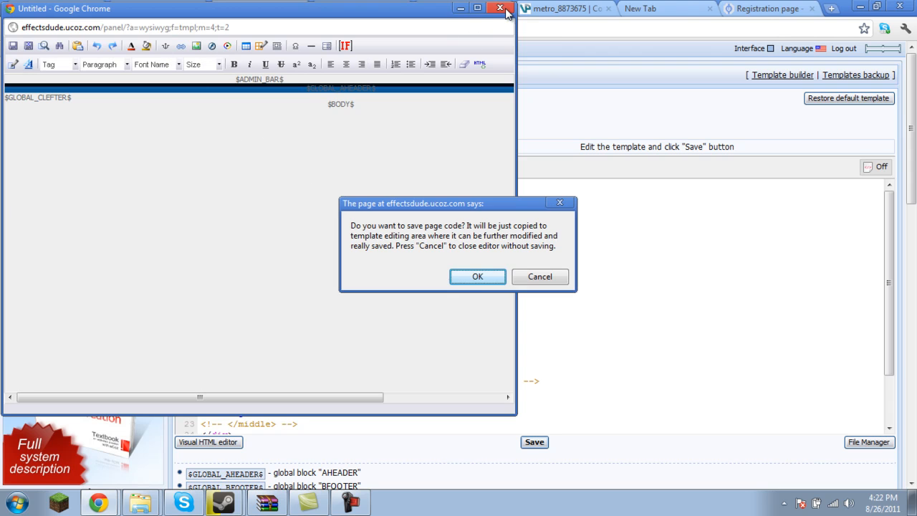
pyautogui.click(477, 277)
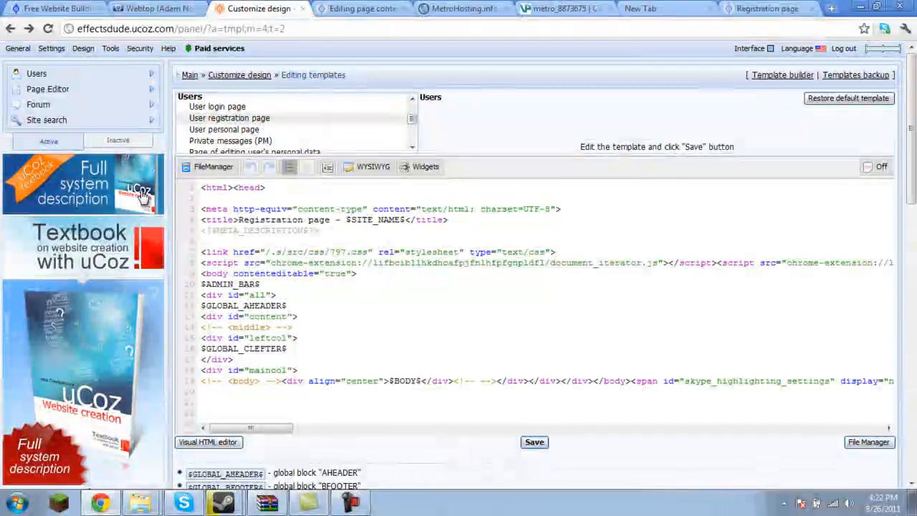
# Go to Page Editor's Pages management and click edit on the Site info row.
pyautogui.click(61, 75)
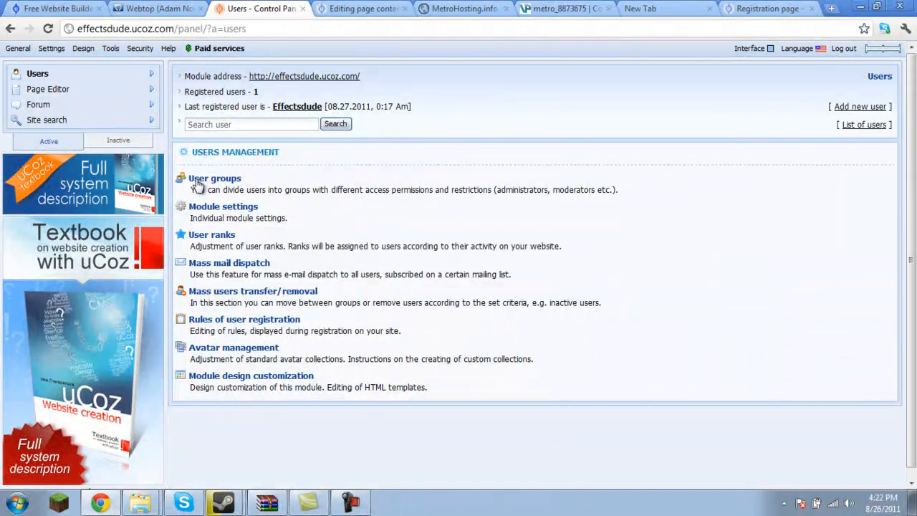
pyautogui.click(63, 90)
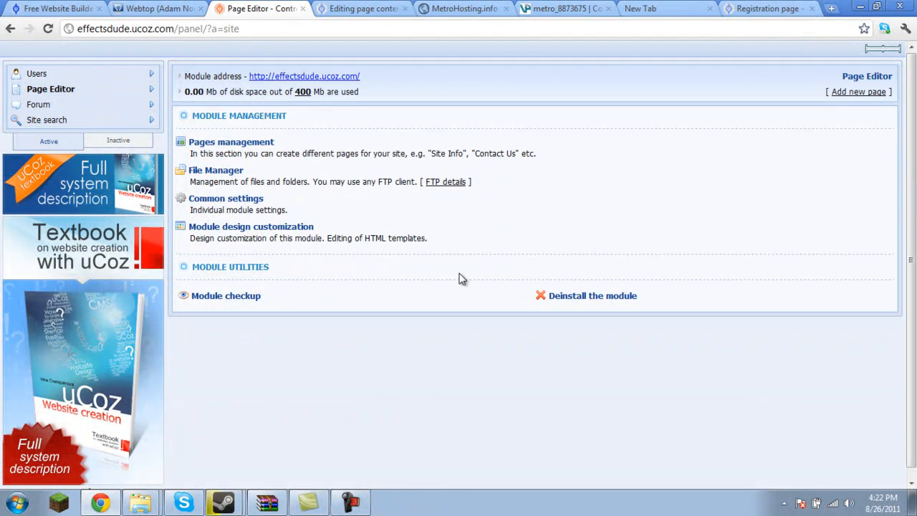
pyautogui.click(229, 146)
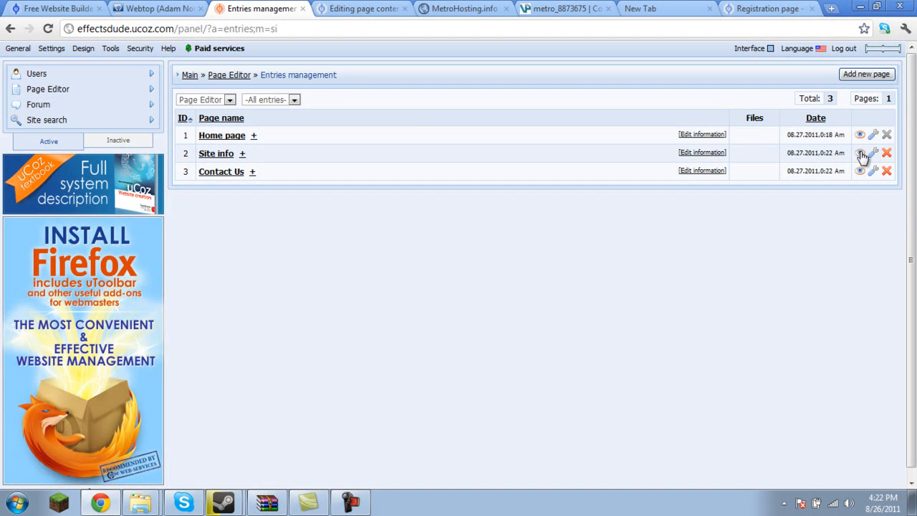
pyautogui.click(861, 154)
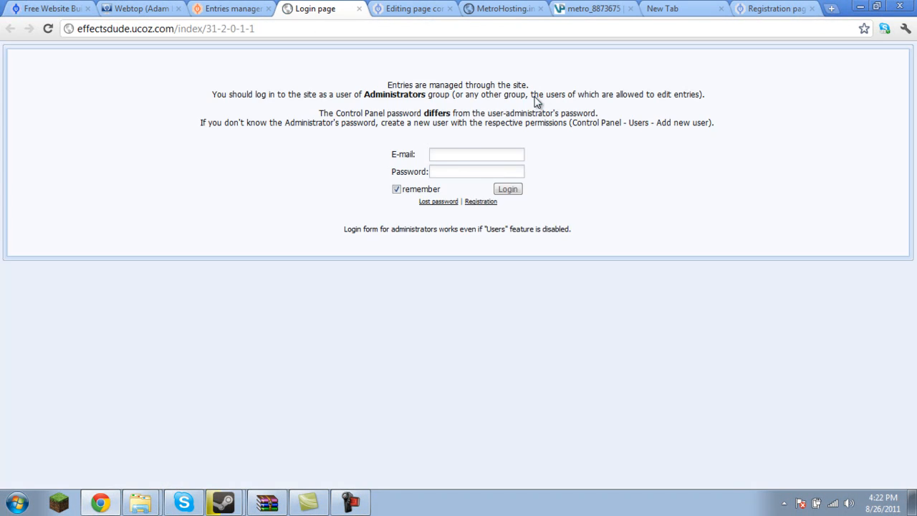
# Log in with the administrator e-mail and password, correcting the e-mail after the first attempt fails.
pyautogui.click(452, 149)
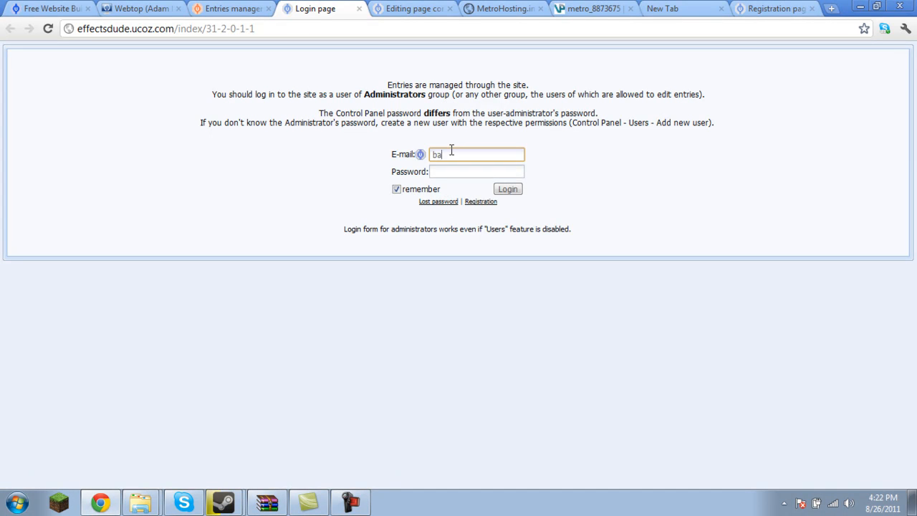
pyautogui.click(455, 175)
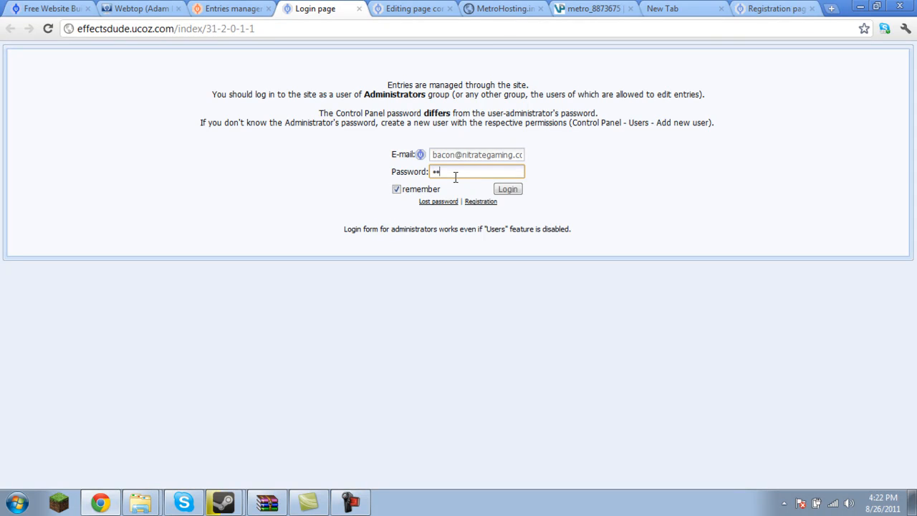
pyautogui.press('Return')
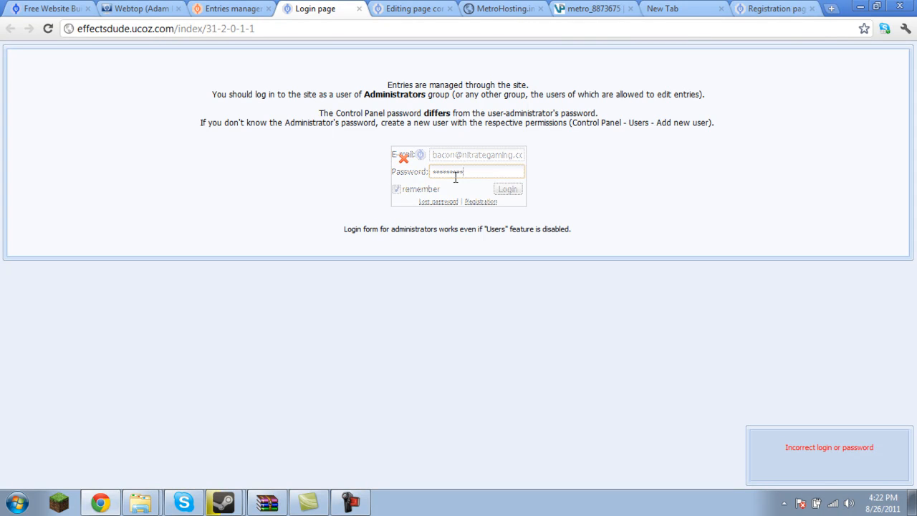
pyautogui.moveTo(431, 154); pyautogui.dragTo(639, 165)
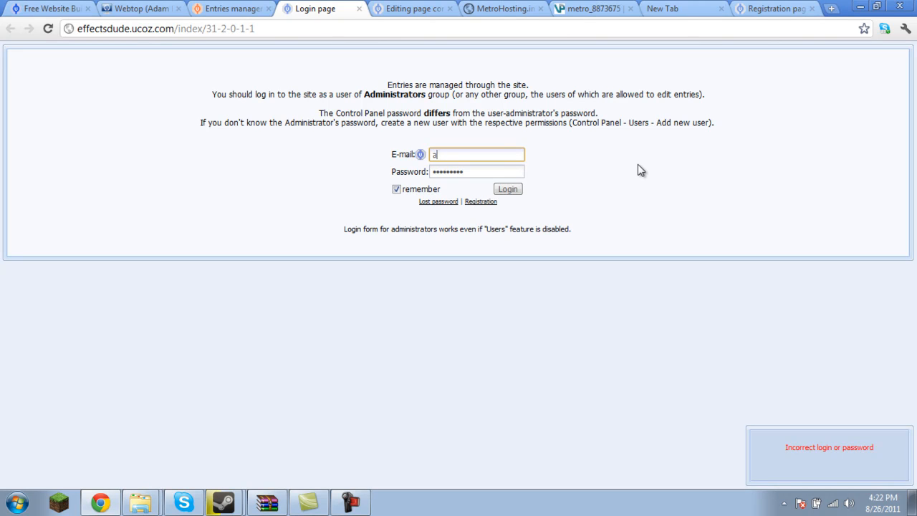
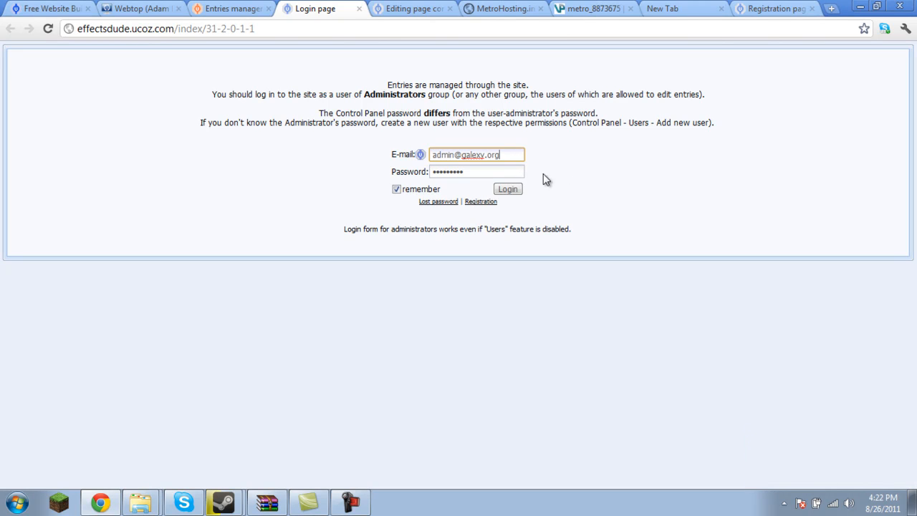
pyautogui.click(513, 189)
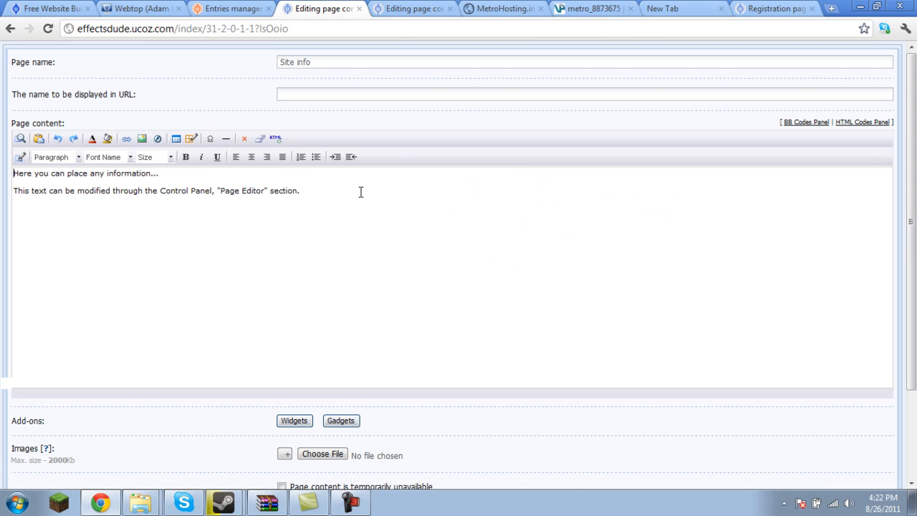
# Replace the Site info text with 'KJANDSKLNALKSNADLKNSALKDANS' and save it.
pyautogui.click(777, 8)
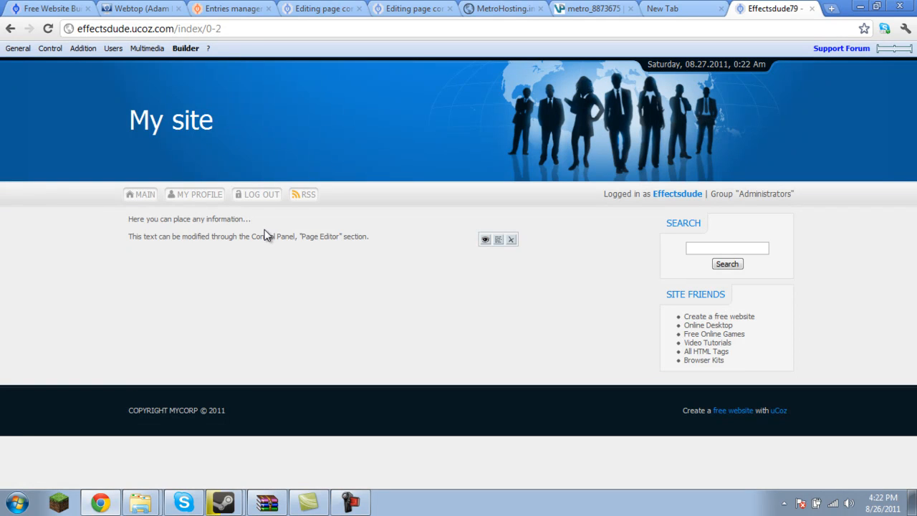
pyautogui.click(484, 241)
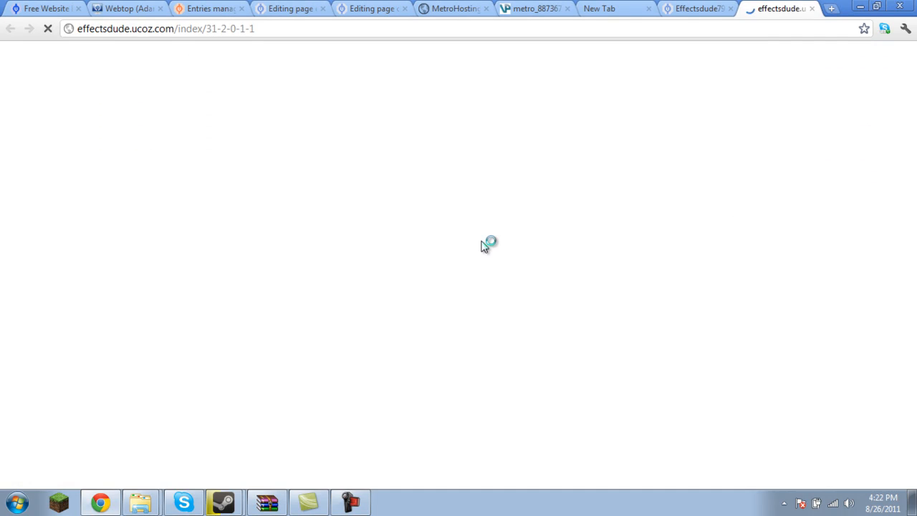
pyautogui.moveTo(401, 197); pyautogui.dragTo(1, 66)
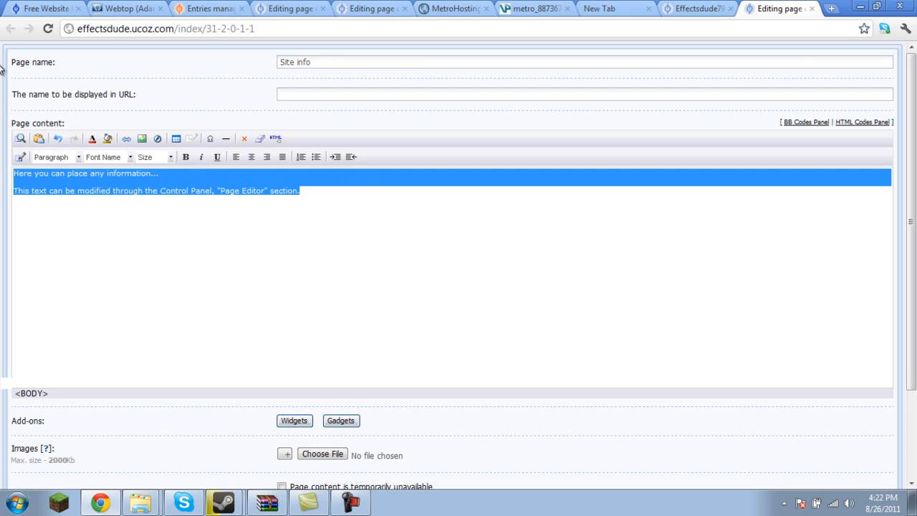
pyautogui.write('KJANDSKLNALKSNADLKNSALKDANS')
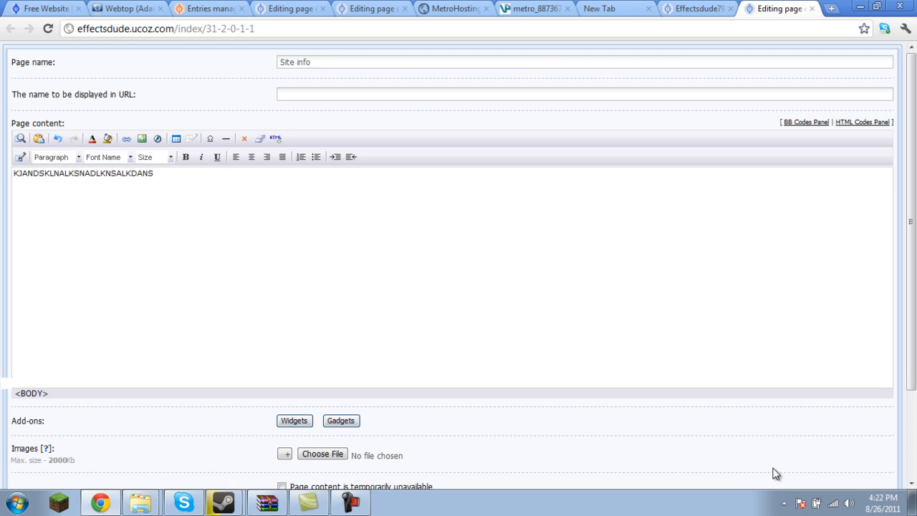
pyautogui.scroll(-3, 774, 473)
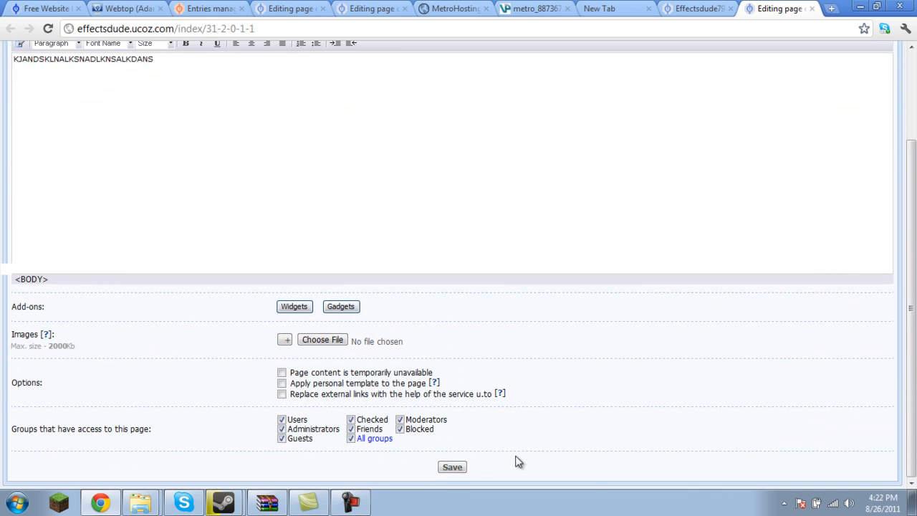
pyautogui.click(464, 467)
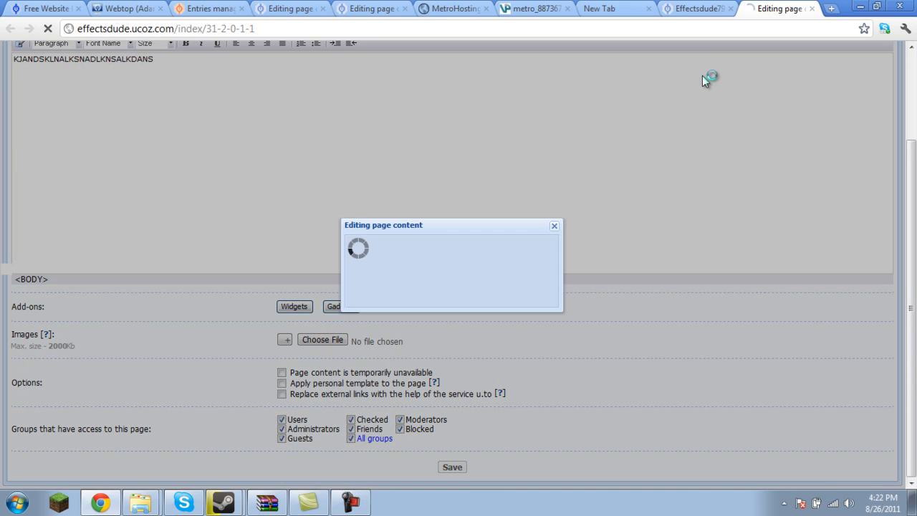
# Close the editor tab and reload the live site to see the new text.
pyautogui.click(813, 8)
pyautogui.click(50, 28)
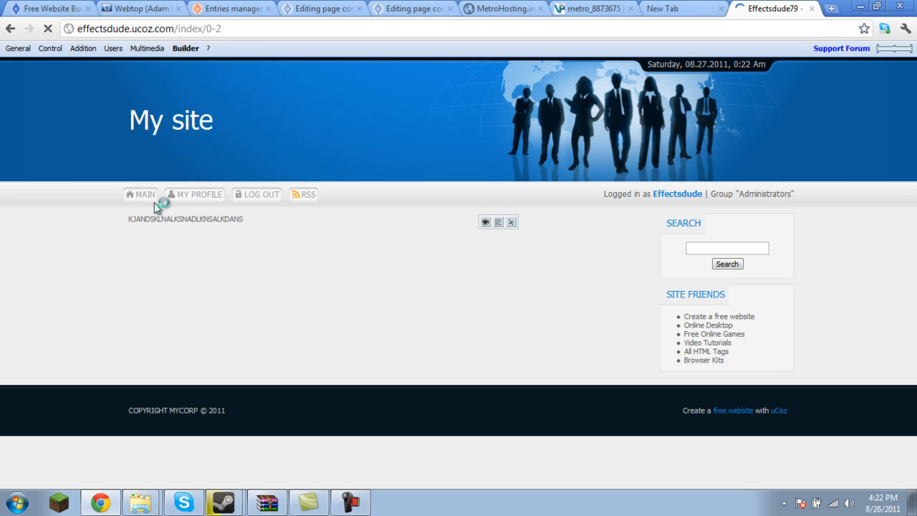
pyautogui.click(233, 8)
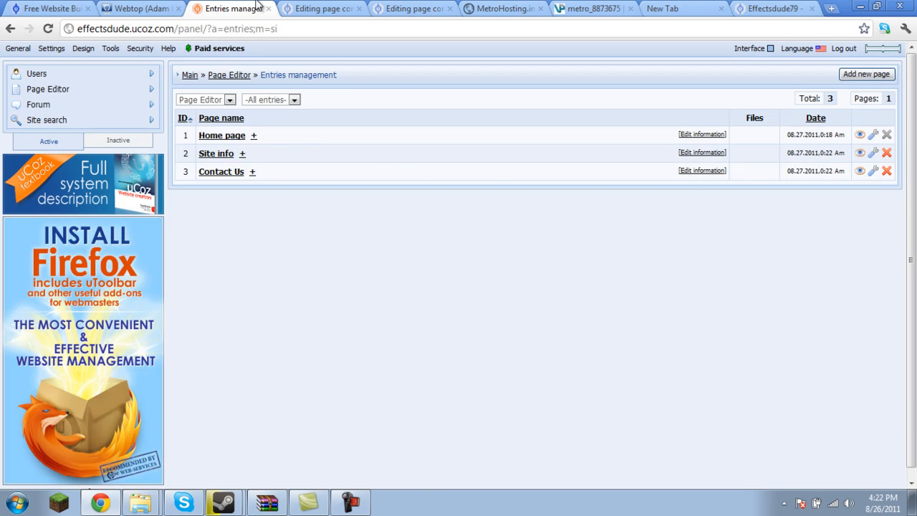
pyautogui.click(320, 9)
pyautogui.click(414, 9)
pyautogui.click(322, 8)
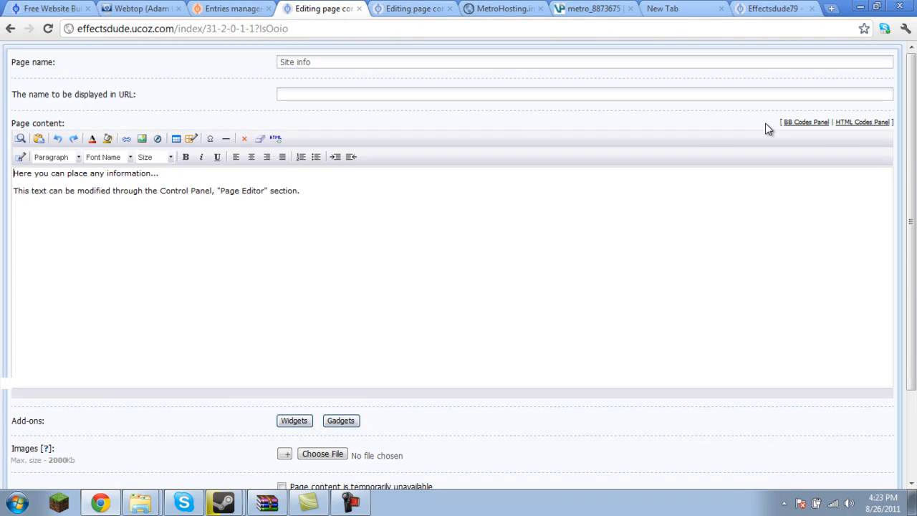
pyautogui.click(847, 124)
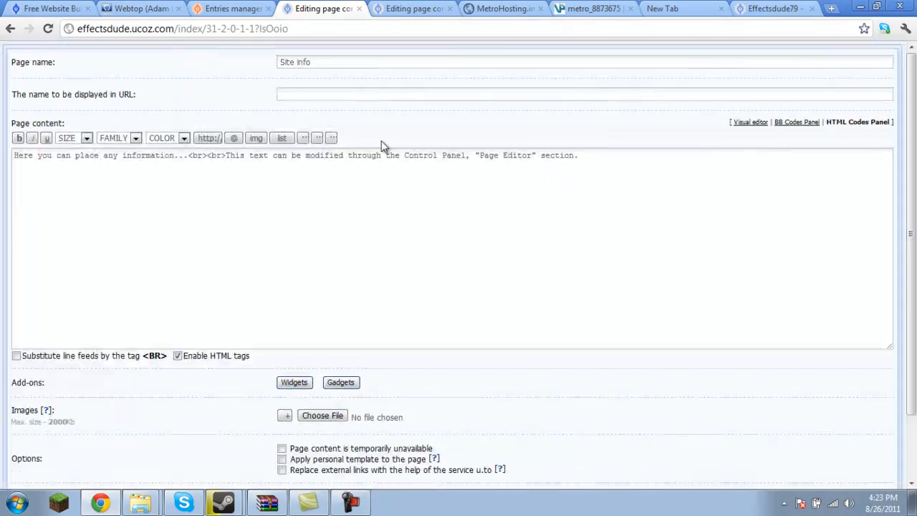
pyautogui.click(602, 152)
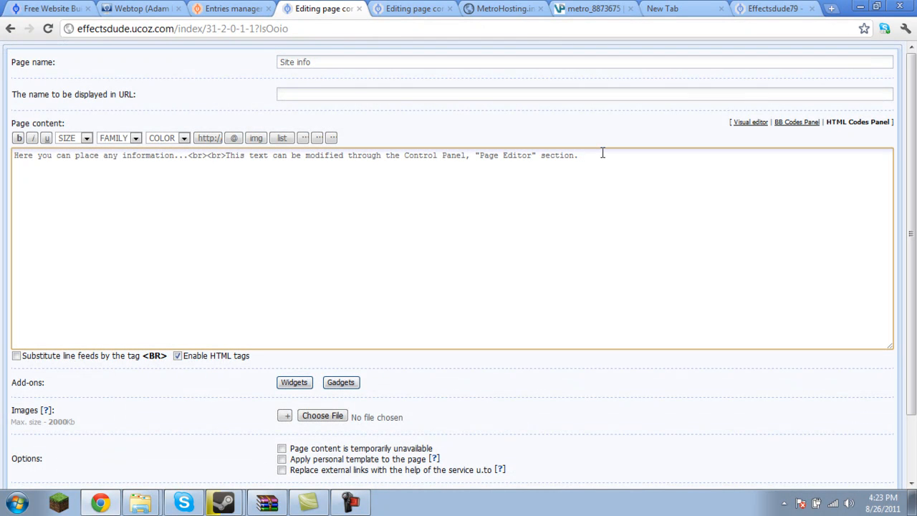
pyautogui.click(257, 139)
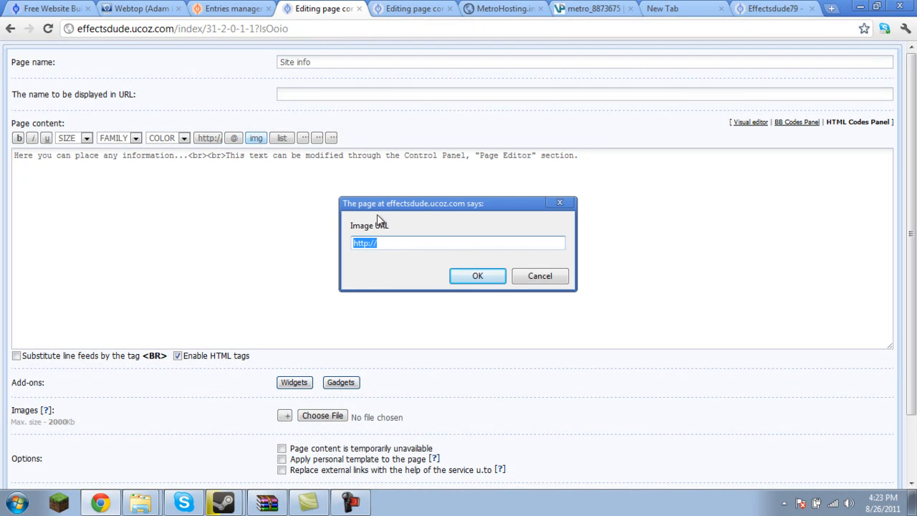
pyautogui.click(447, 242)
pyautogui.write('randomsite.com/image.jpg')
pyautogui.press('Return')
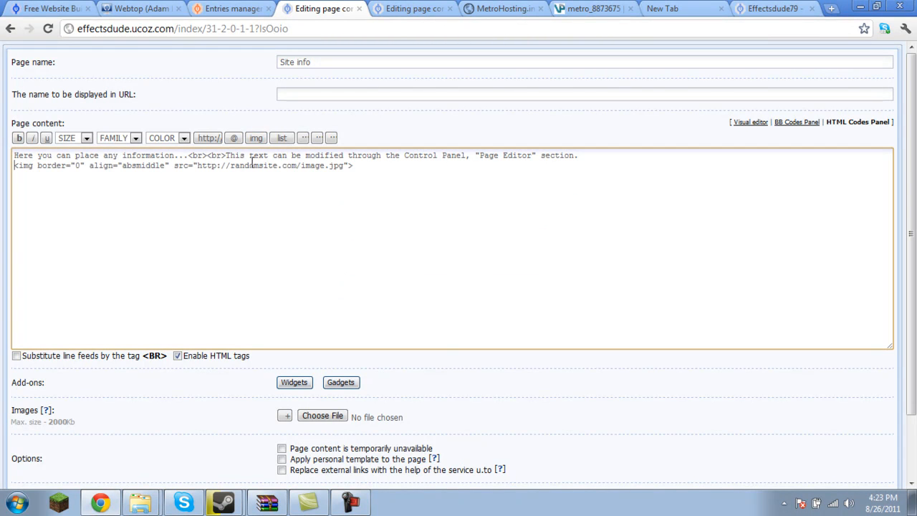
pyautogui.moveTo(366, 171); pyautogui.dragTo(6, 166)
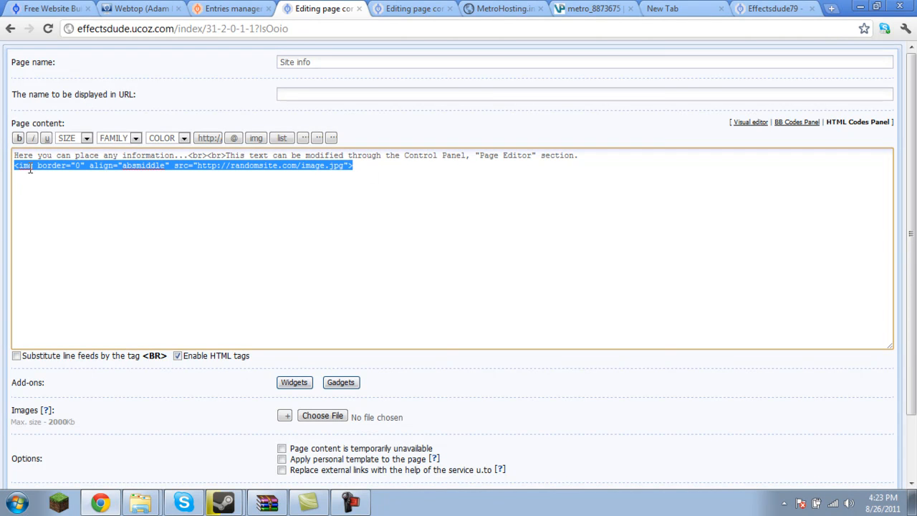
# Check the inserted image in the visual editor and keep the page code.
pyautogui.click(751, 123)
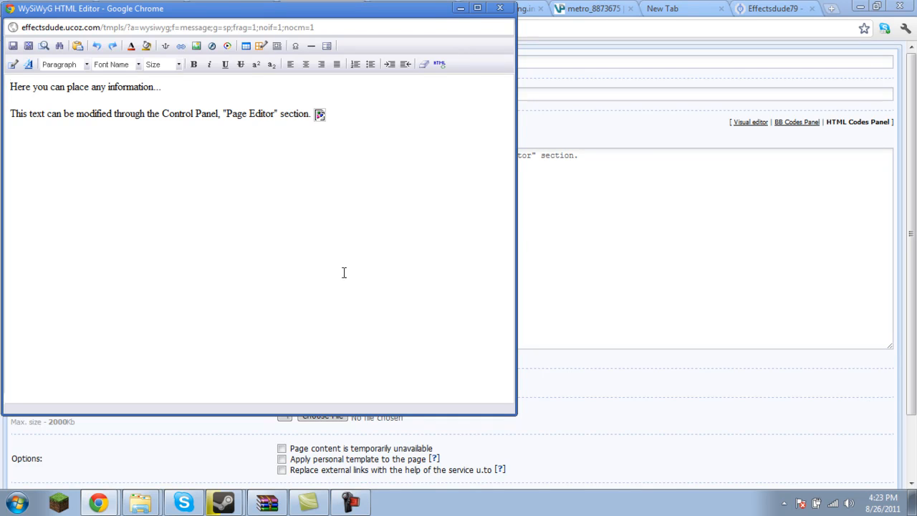
pyautogui.click(320, 114)
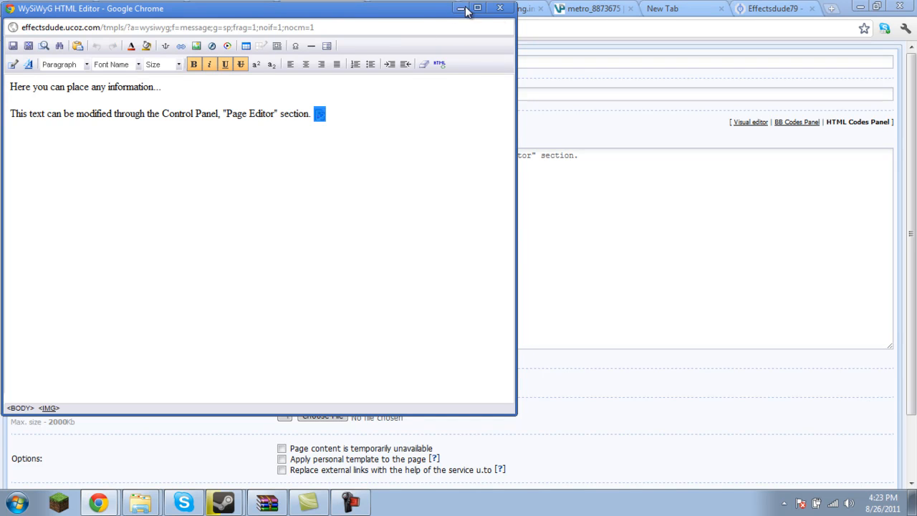
pyautogui.click(500, 10)
pyautogui.click(474, 276)
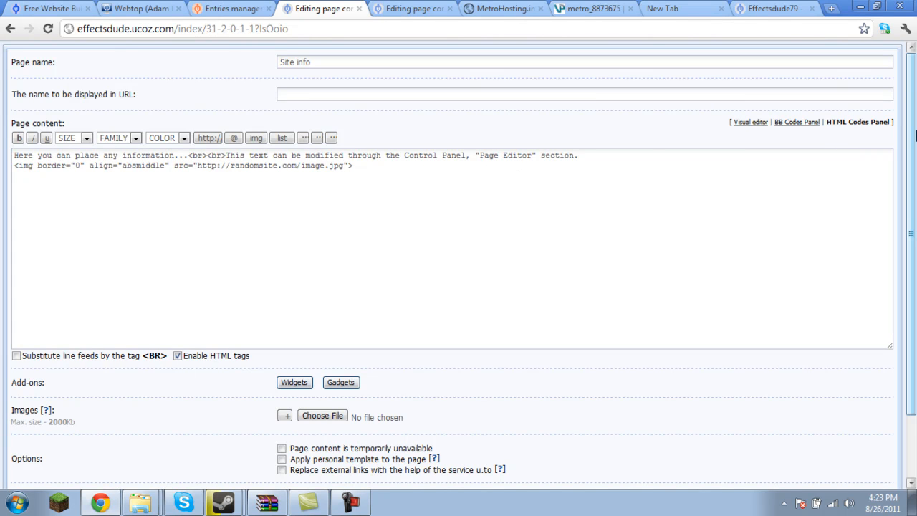
# Switch the content editor to BB codes and close the live site tab.
pyautogui.click(780, 123)
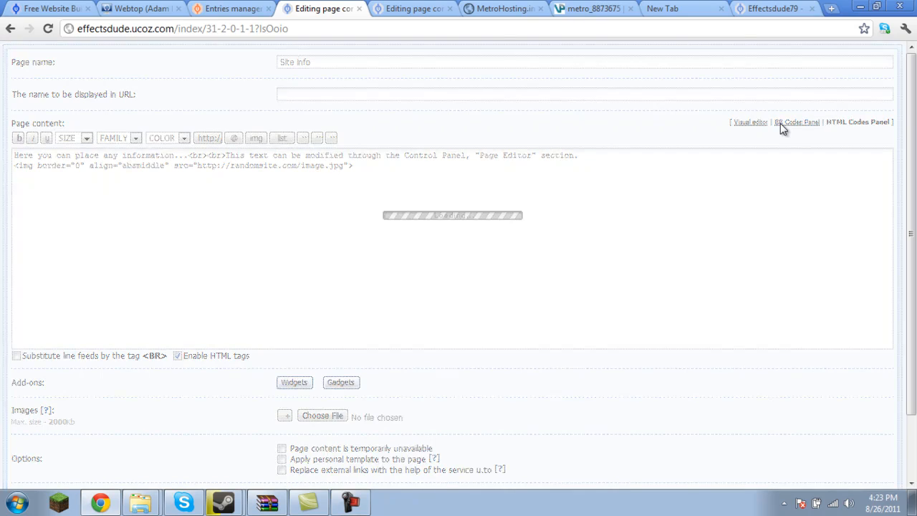
pyautogui.click(761, 10)
pyautogui.click(812, 9)
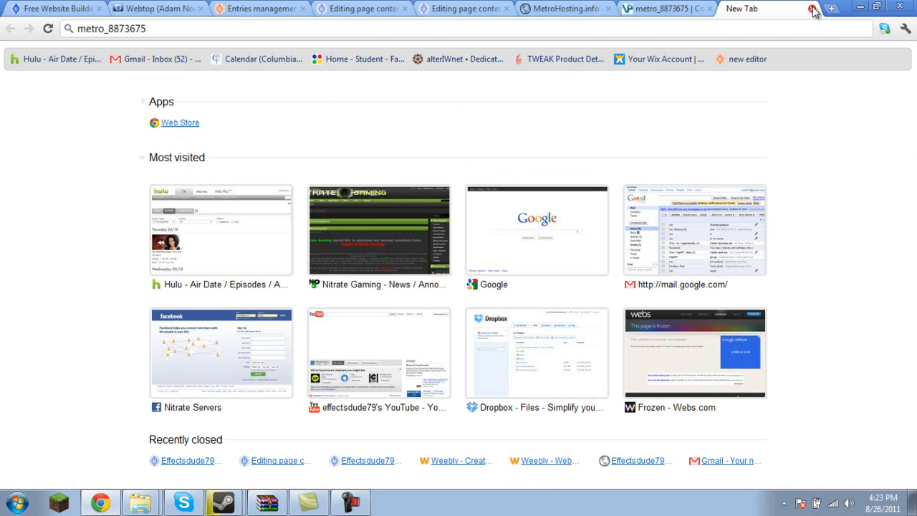
# Close the new tab and open the Control Panel home page from the General menu.
pyautogui.click(812, 9)
pyautogui.click(296, 7)
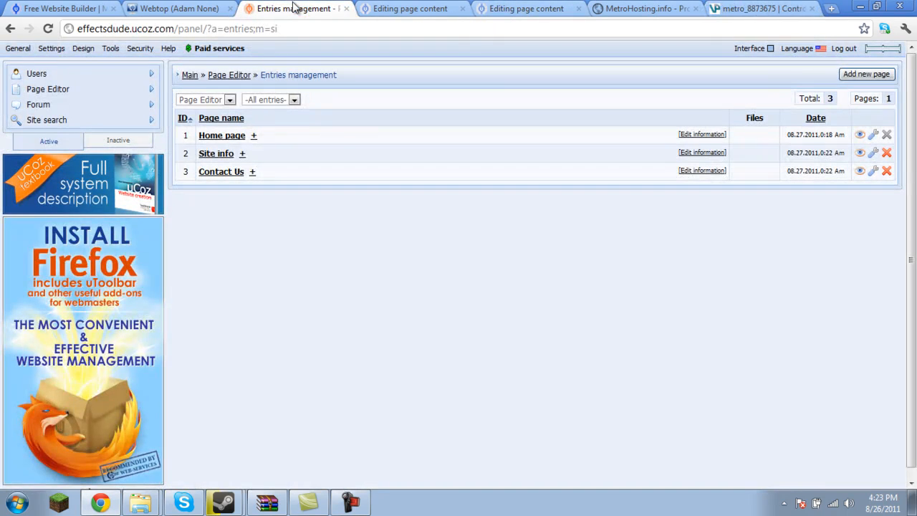
pyautogui.click(46, 76)
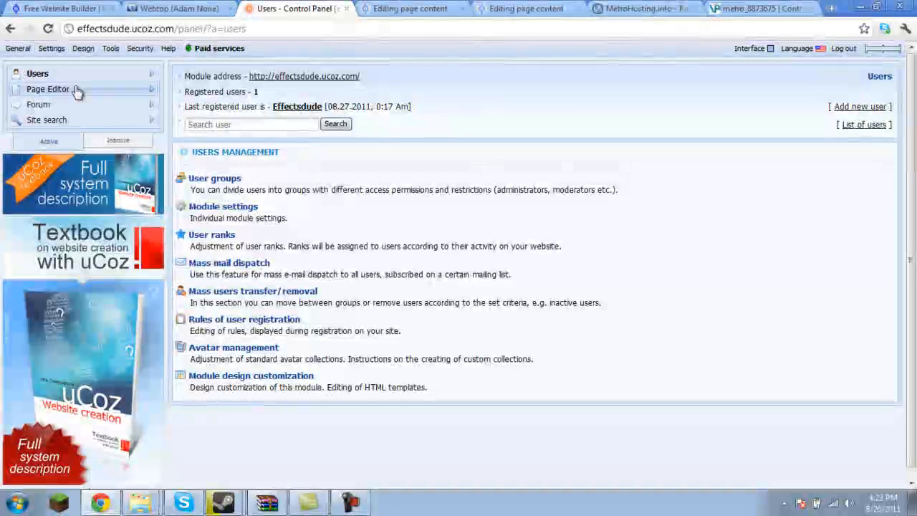
pyautogui.moveTo(18, 48)
pyautogui.click(25, 64)
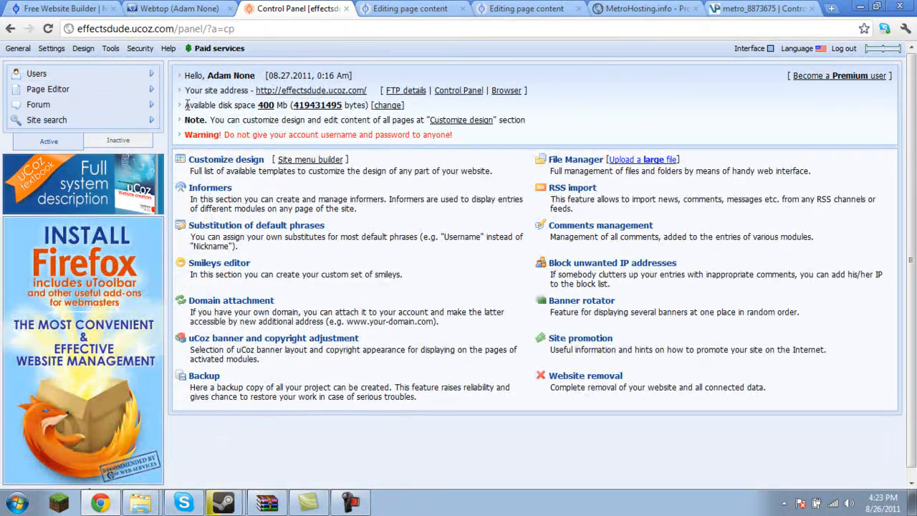
# Highlight the Available disk space label and its bytes value on the Control Panel.
pyautogui.moveTo(185, 104); pyautogui.dragTo(254, 104)
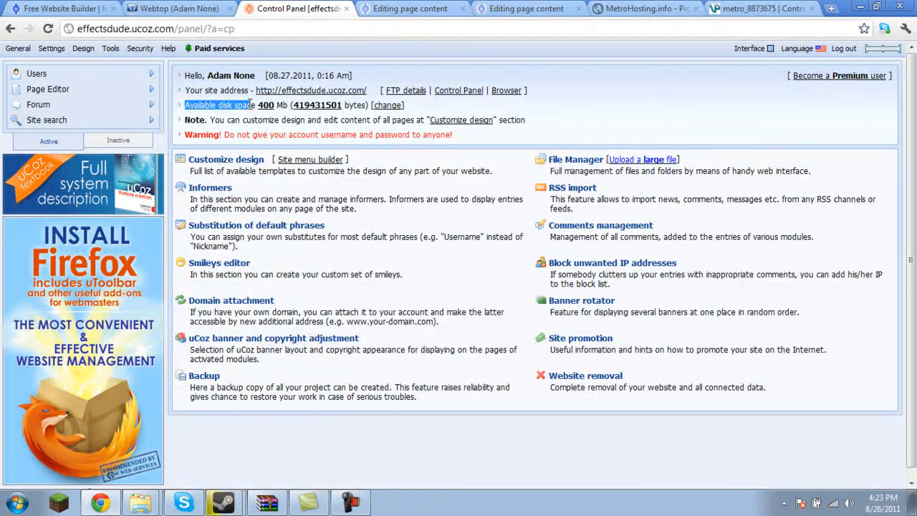
pyautogui.click(252, 105)
pyautogui.moveTo(366, 107); pyautogui.dragTo(343, 107)
pyautogui.click(348, 109)
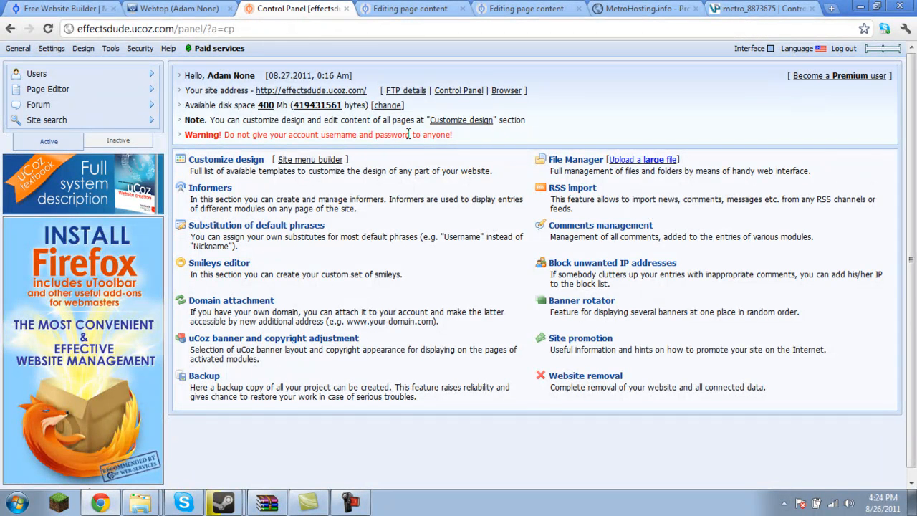
# Open the site's FTP details and go to the form for setting an FTP password.
pyautogui.click(404, 91)
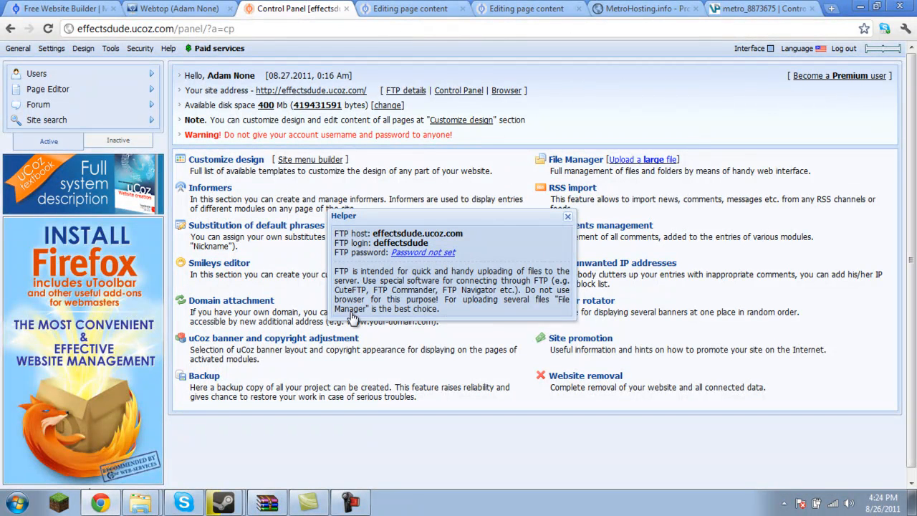
pyautogui.click(428, 252)
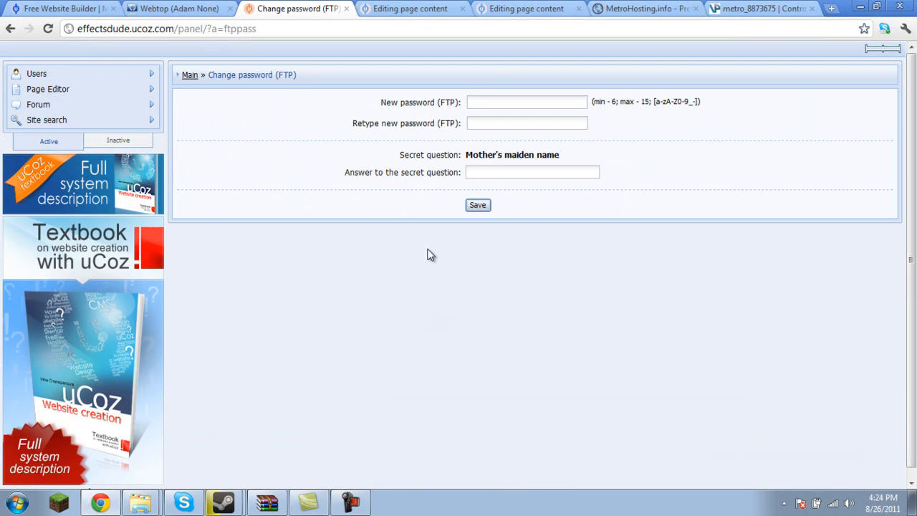
pyautogui.click(510, 105)
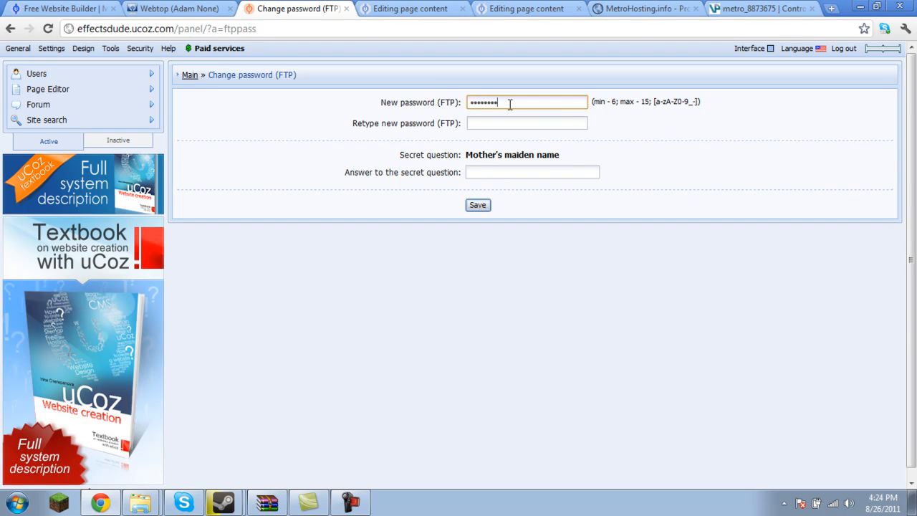
# Enter the new FTP password and secret answer and save, then re-check the rejected answer field.
pyautogui.click(506, 125)
pyautogui.click(503, 172)
pyautogui.click(477, 206)
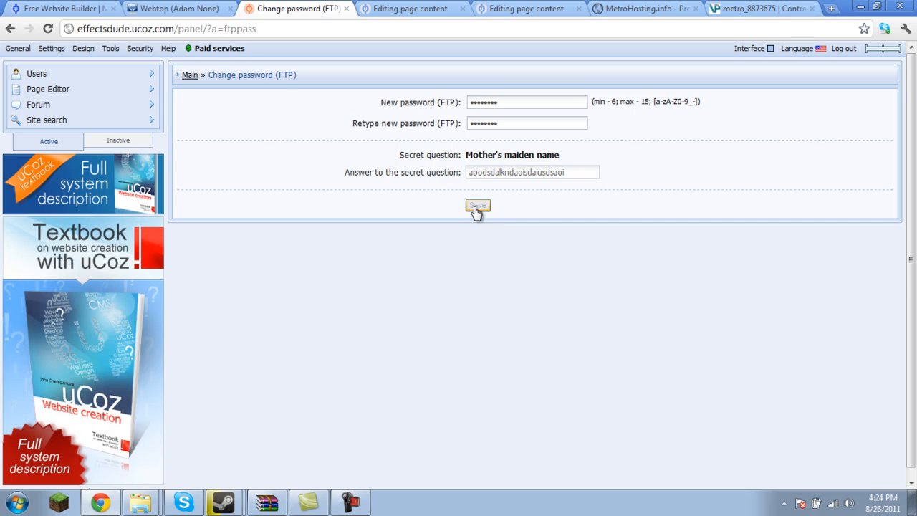
pyautogui.click(581, 172)
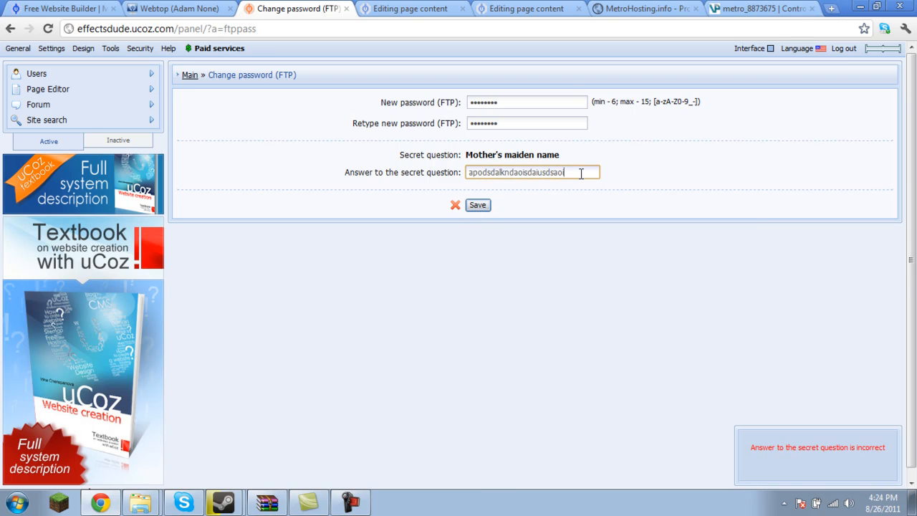
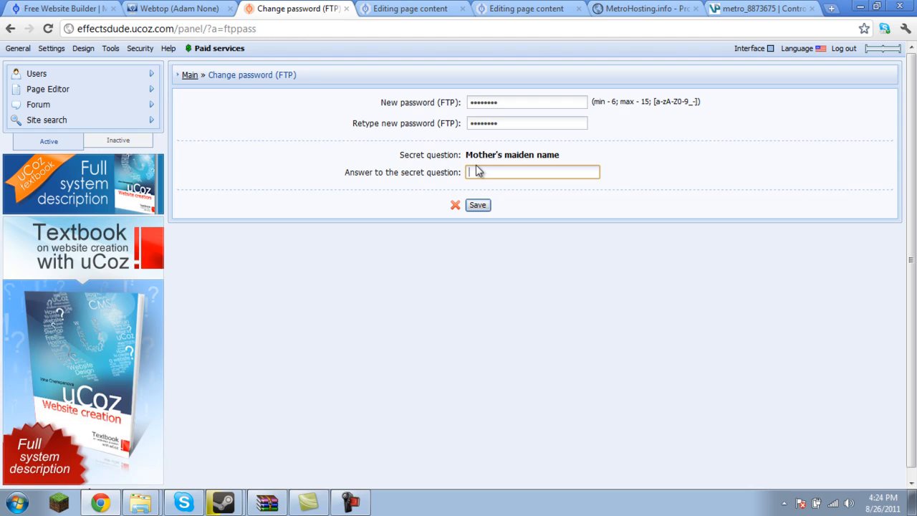
# Return to the Control Panel home and show the site's FTP host and login details.
pyautogui.scroll(-1, 325, 318)
pyautogui.click(18, 503)
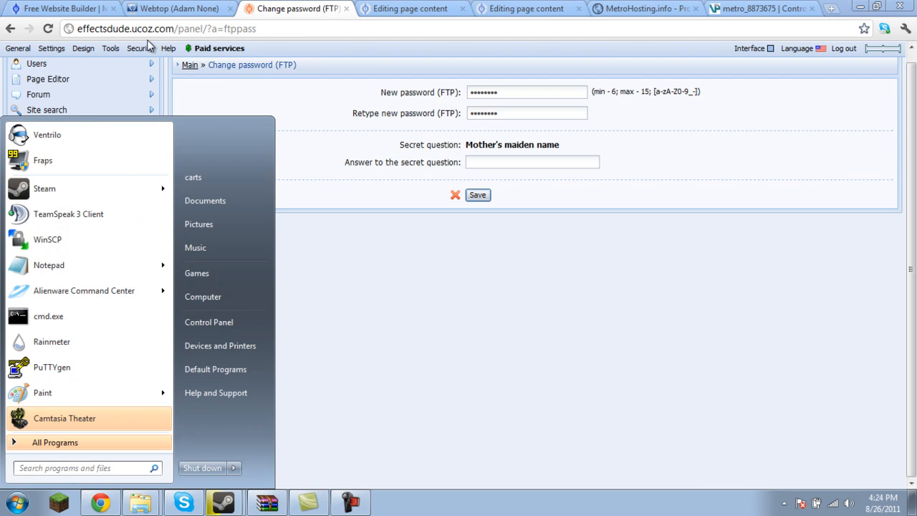
pyautogui.click(9, 28)
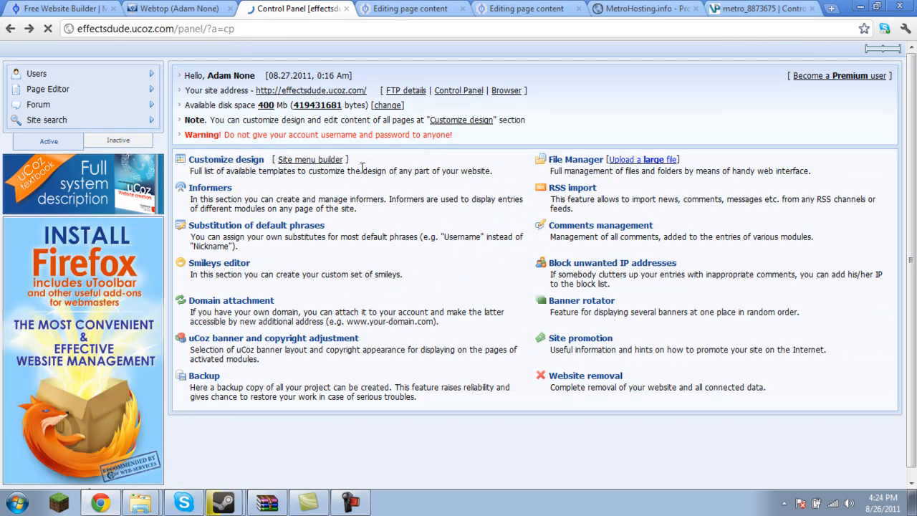
pyautogui.click(403, 91)
# Launch FileZilla by searching 'file' in the Start menu.
pyautogui.press('super')
pyautogui.write('file')
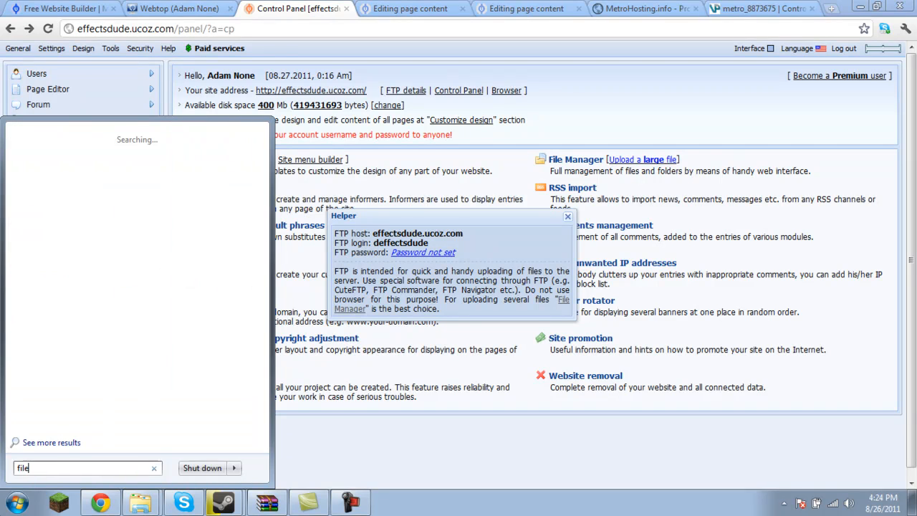
pyautogui.click(44, 154)
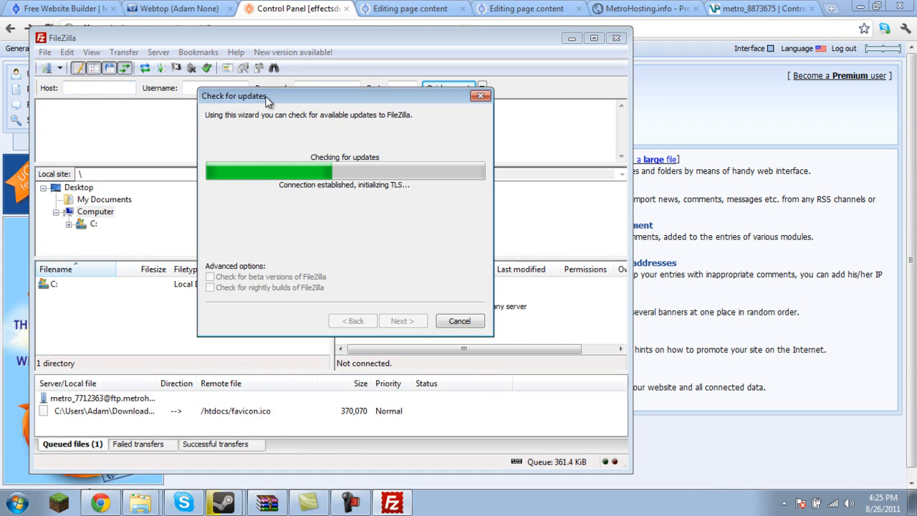
# Cancel the update check and quick-connect to effectsdude.ucoz.com with the site's FTP username.
pyautogui.click(460, 320)
pyautogui.moveTo(278, 38); pyautogui.dragTo(732, 63)
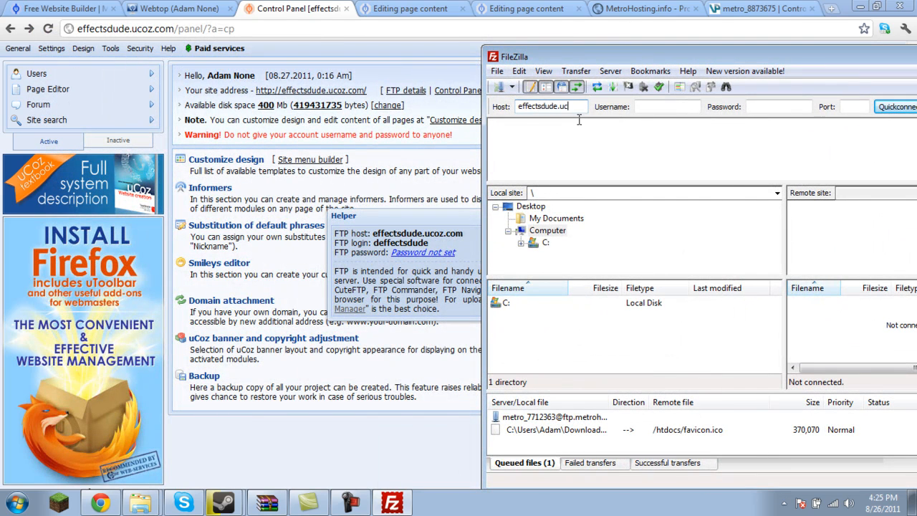
pyautogui.write('om')
pyautogui.click(653, 106)
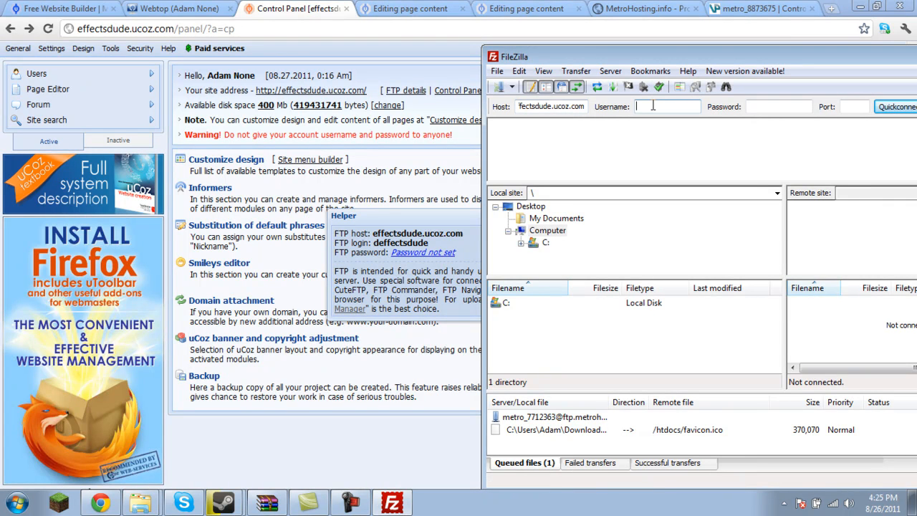
pyautogui.write('deffectsdude')
pyautogui.click(784, 110)
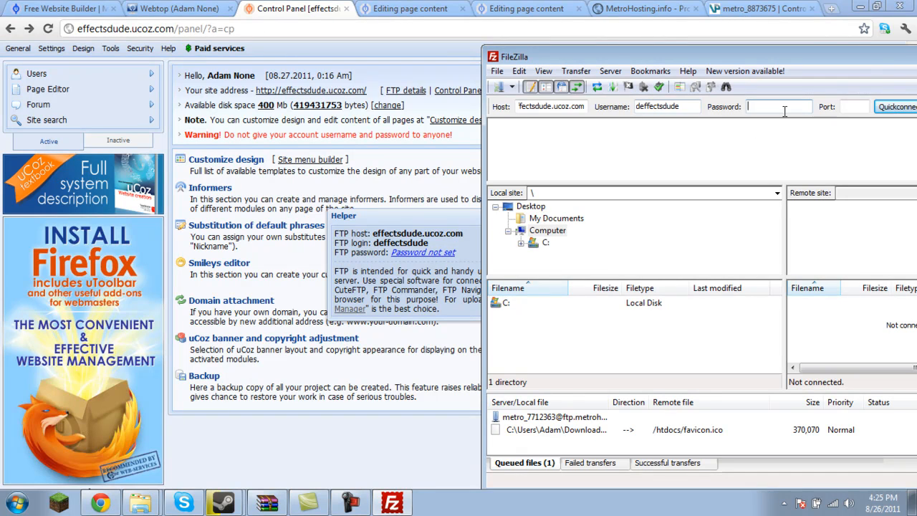
pyautogui.click(864, 107)
pyautogui.click(901, 107)
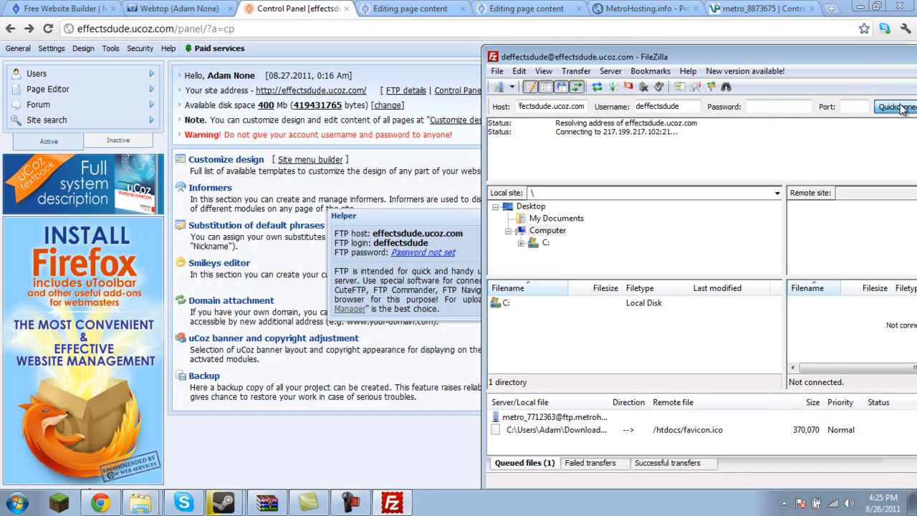
# Review the 'Could not connect' failure messages in the log, then close FileZilla.
pyautogui.moveTo(706, 135); pyautogui.dragTo(587, 145)
pyautogui.click(587, 144)
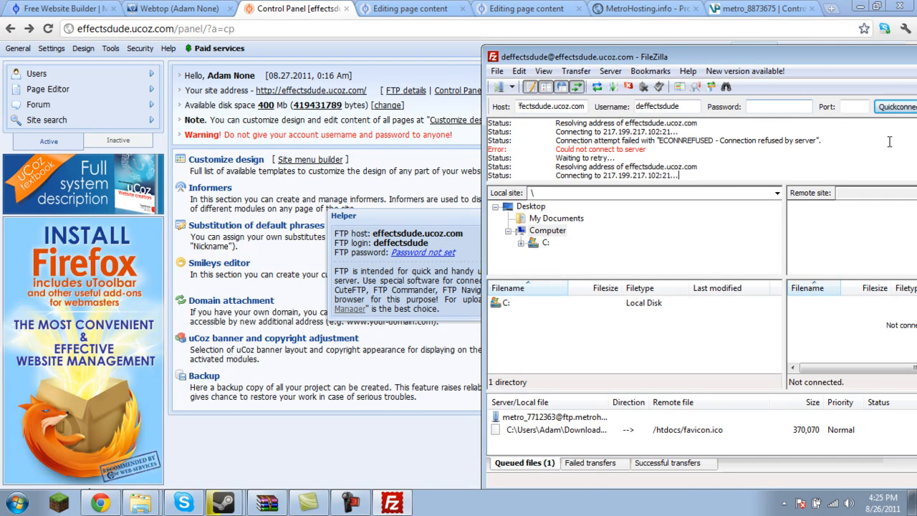
pyautogui.moveTo(580, 50); pyautogui.dragTo(352, 71)
pyautogui.click(847, 83)
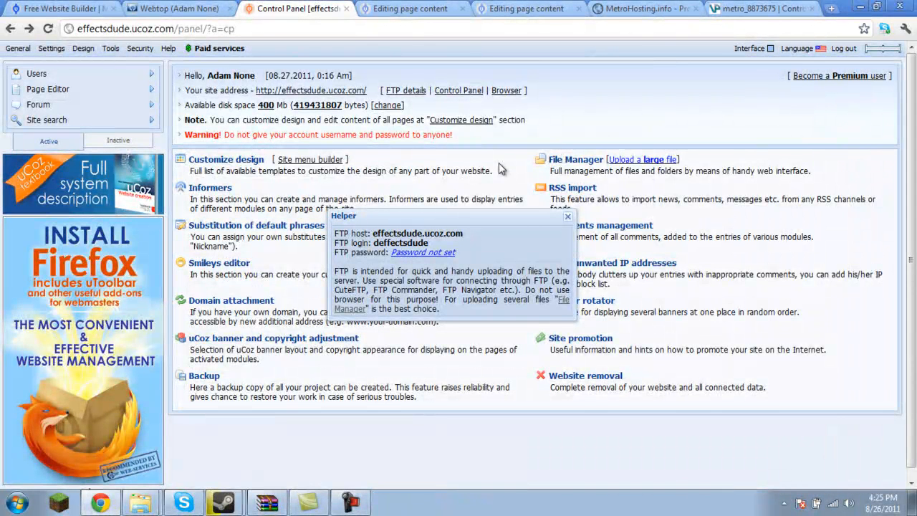
# Dismiss the FTP details popup and install the E-mail Forms module from the Inactive modules list.
pyautogui.click(568, 216)
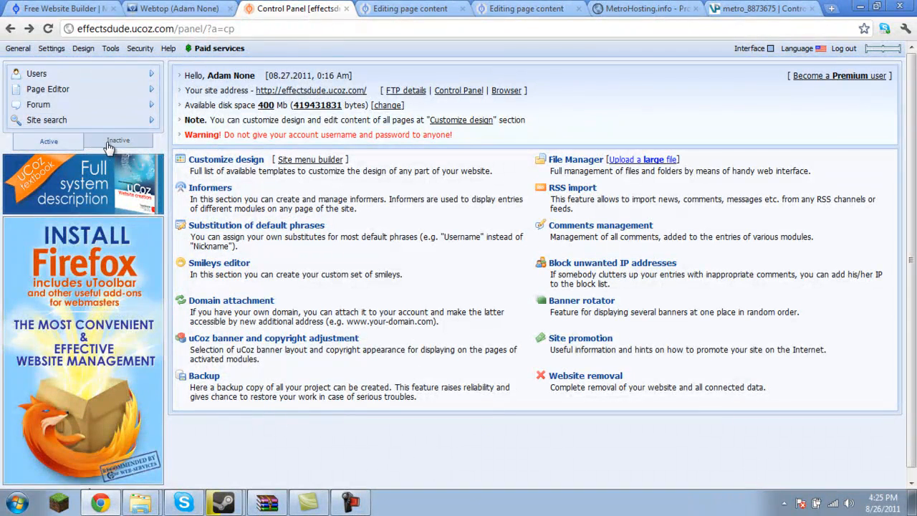
pyautogui.click(106, 142)
pyautogui.click(50, 262)
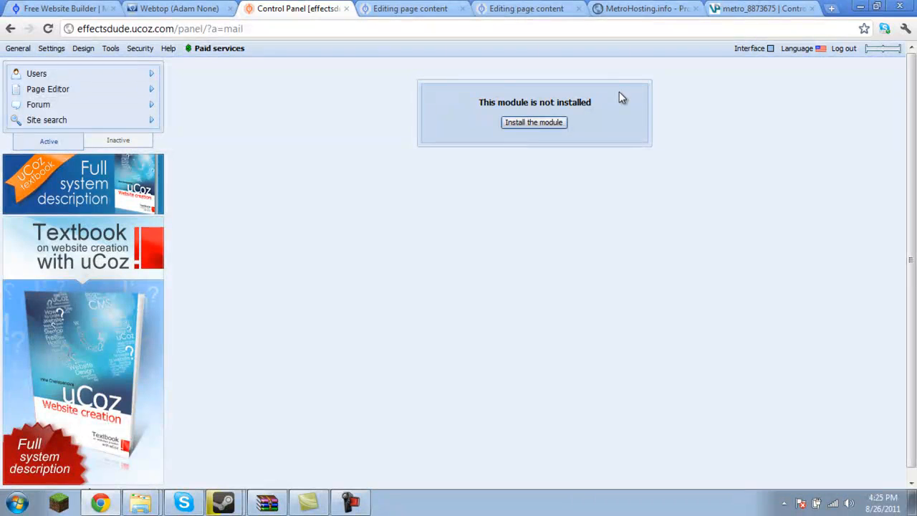
pyautogui.click(523, 124)
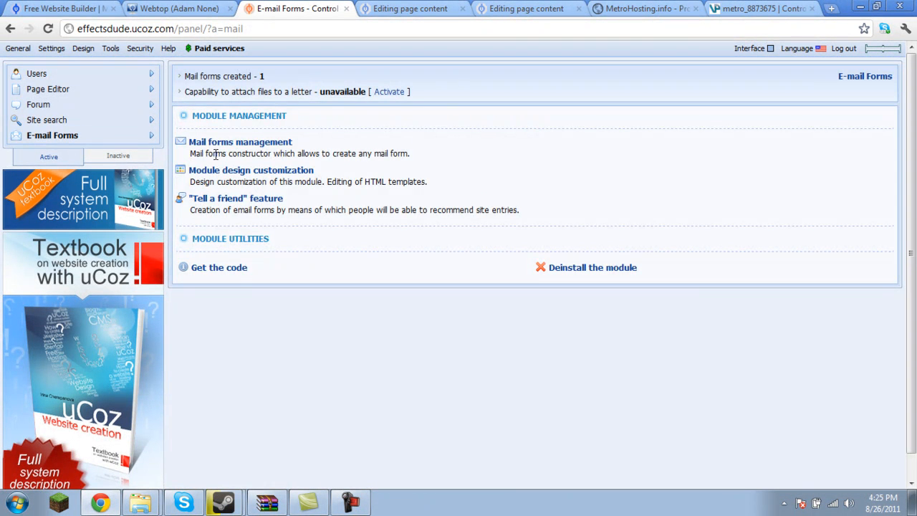
# View the Contact Us mail form (code $MFORM_1$), then switch back to the Site info page editor.
pyautogui.click(228, 144)
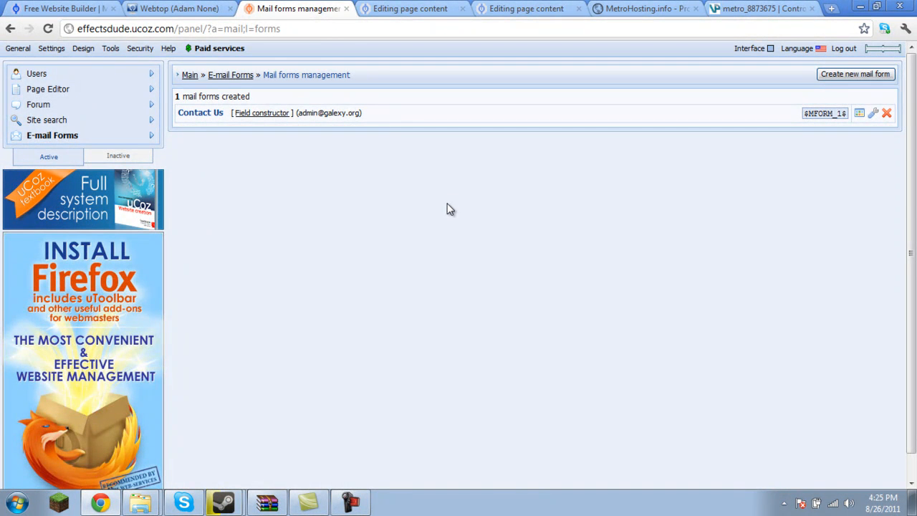
pyautogui.click(423, 9)
pyautogui.click(275, 7)
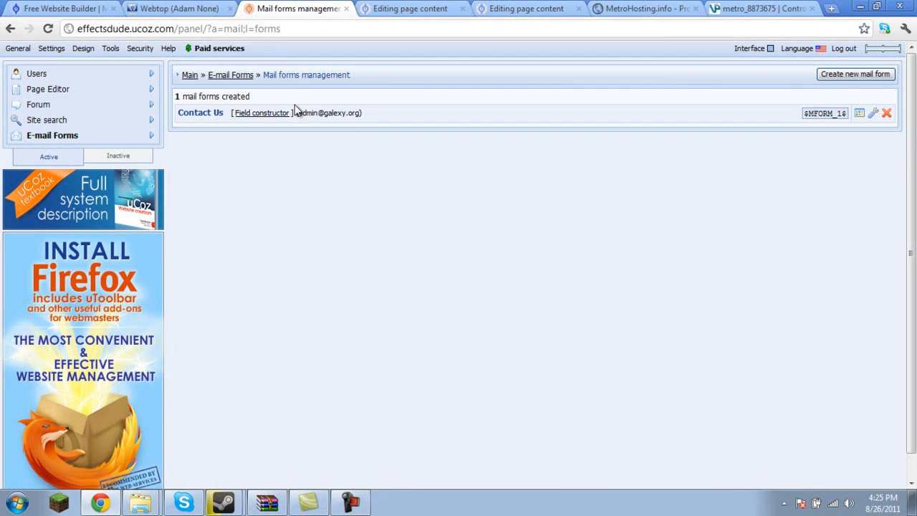
pyautogui.click(390, 5)
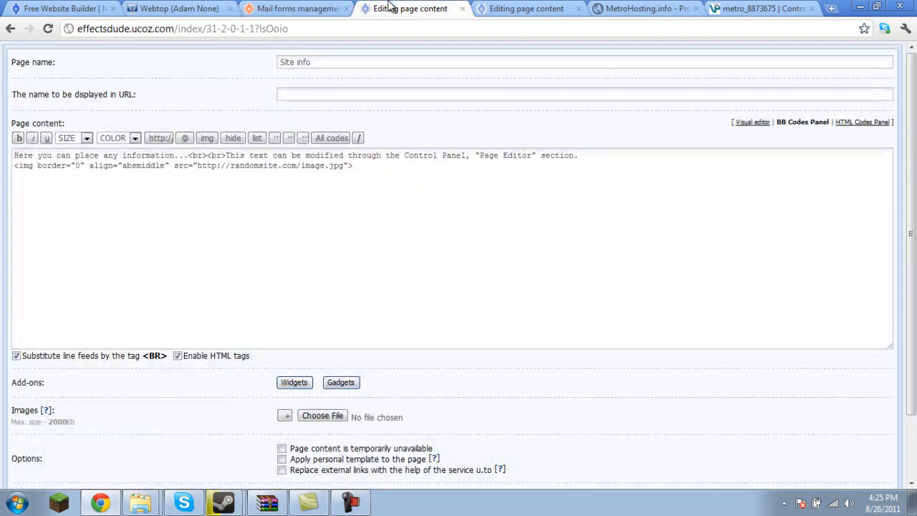